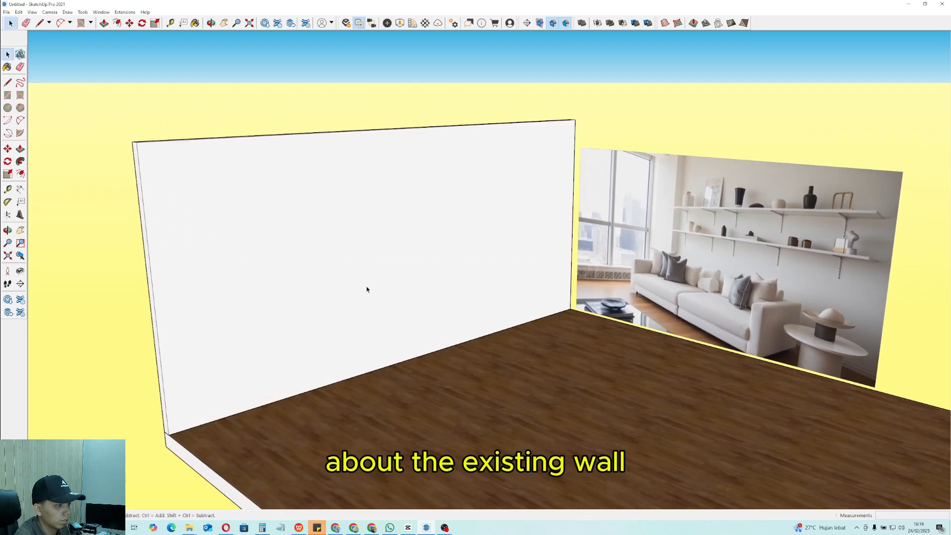
{"action": "scroll", "coordinate": [367, 288], "scroll_direction": "down", "scroll_amount": 3}
{"action": "scroll", "coordinate": [447, 397], "scroll_direction": "up", "scroll_amount": 4}
{"action": "middle_click_drag", "start_coordinate": [451, 394], "coordinate": [454, 407]}
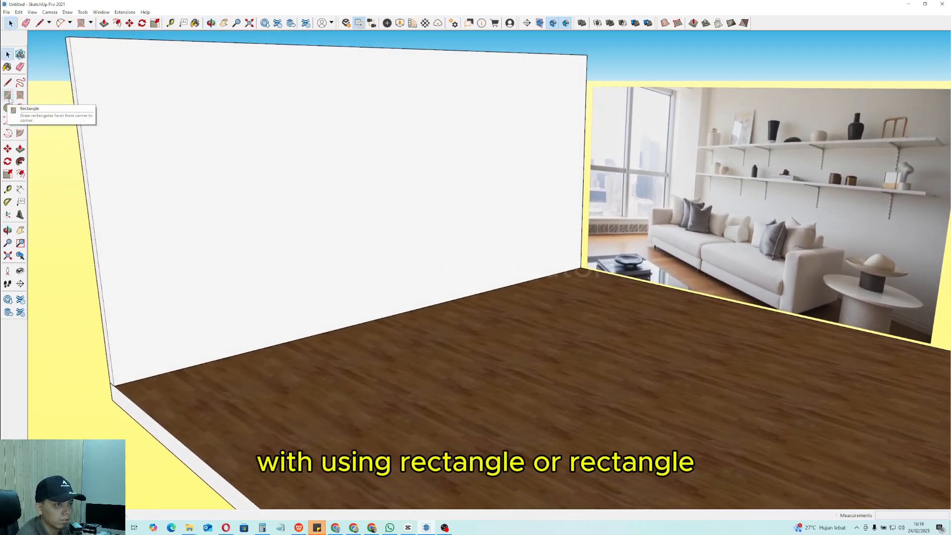
{"action": "scroll", "coordinate": [520, 248], "scroll_direction": "down", "scroll_amount": 3}
{"action": "middle_click_drag", "start_coordinate": [520, 249], "coordinate": [417, 255]}
{"action": "scroll", "coordinate": [421, 255], "scroll_direction": "up", "scroll_amount": 3}
{"action": "middle_click_drag", "start_coordinate": [497, 266], "coordinate": [415, 260], "text": "shift"}
{"action": "scroll", "coordinate": [367, 243], "scroll_direction": "down", "scroll_amount": 1}
{"action": "scroll", "coordinate": [426, 263], "scroll_direction": "down", "scroll_amount": 1}
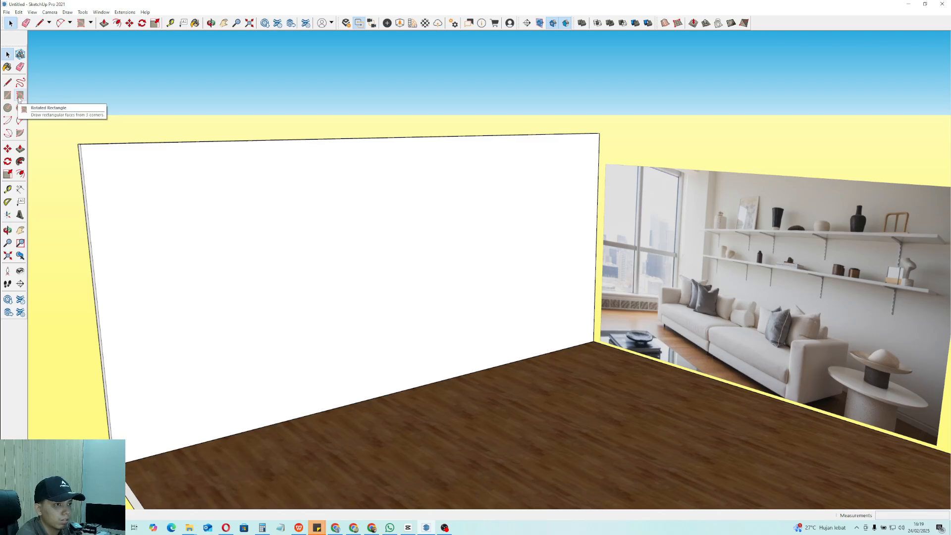
Draw a thin horizontal rectangle about 5810 mm long and 52 mm high across the wall face with the Rotated Rectangle tool.
{"action": "scroll", "coordinate": [511, 249], "scroll_direction": "up", "scroll_amount": 1}
{"action": "middle_click_drag", "start_coordinate": [511, 248], "coordinate": [560, 243]}
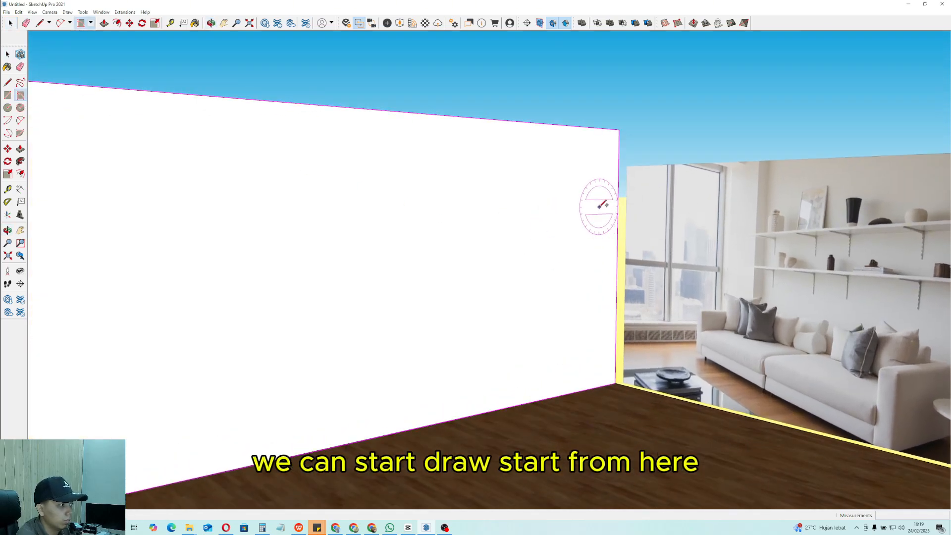
{"action": "scroll", "coordinate": [601, 205], "scroll_direction": "up", "scroll_amount": 1}
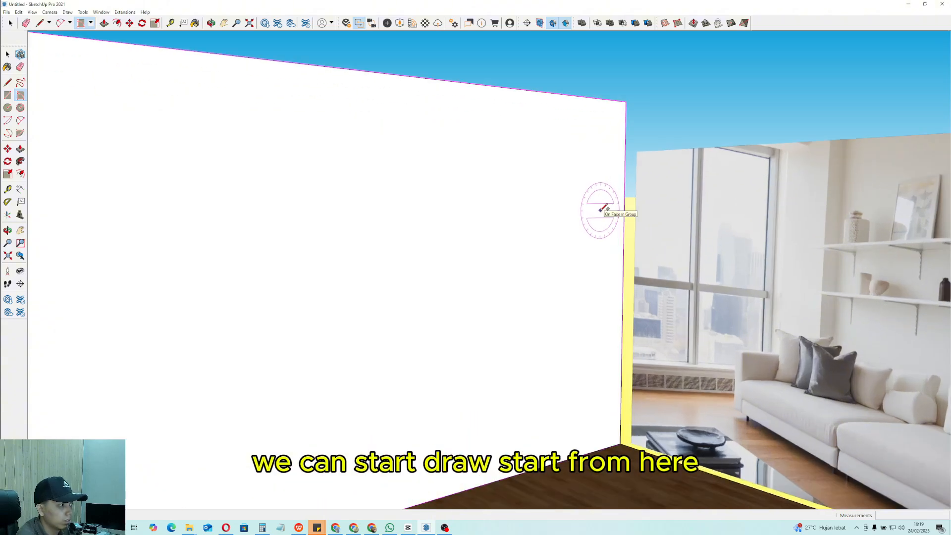
{"action": "left_click", "coordinate": [601, 209]}
{"action": "scroll", "coordinate": [577, 208], "scroll_direction": "down", "scroll_amount": 2}
{"action": "scroll", "coordinate": [555, 208], "scroll_direction": "down", "scroll_amount": 1}
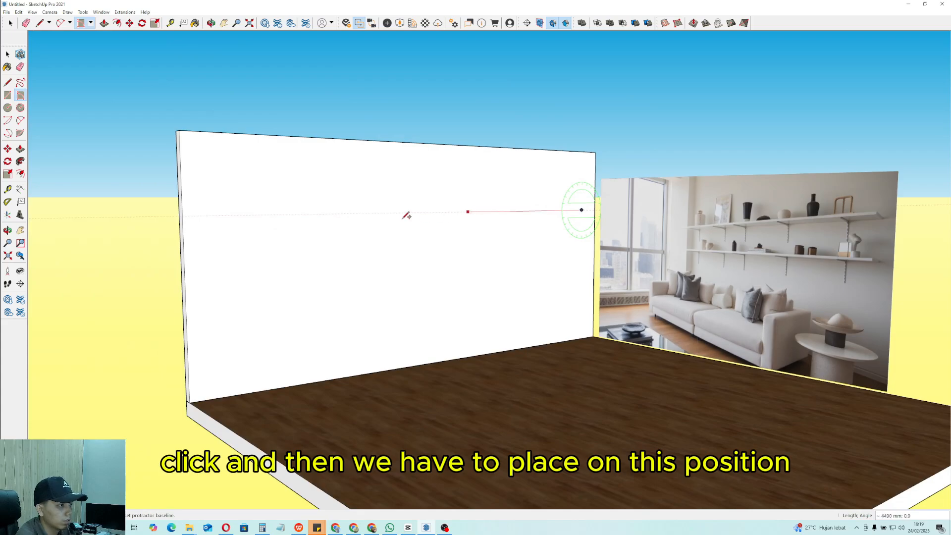
{"action": "scroll", "coordinate": [339, 211], "scroll_direction": "up", "scroll_amount": 1}
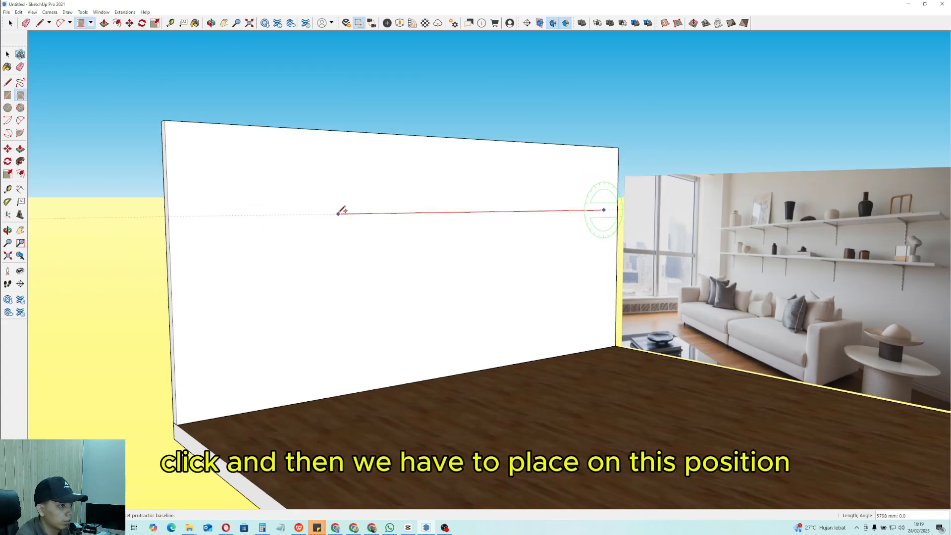
{"action": "left_click", "coordinate": [339, 211]}
{"action": "scroll", "coordinate": [341, 212], "scroll_direction": "up", "scroll_amount": 3}
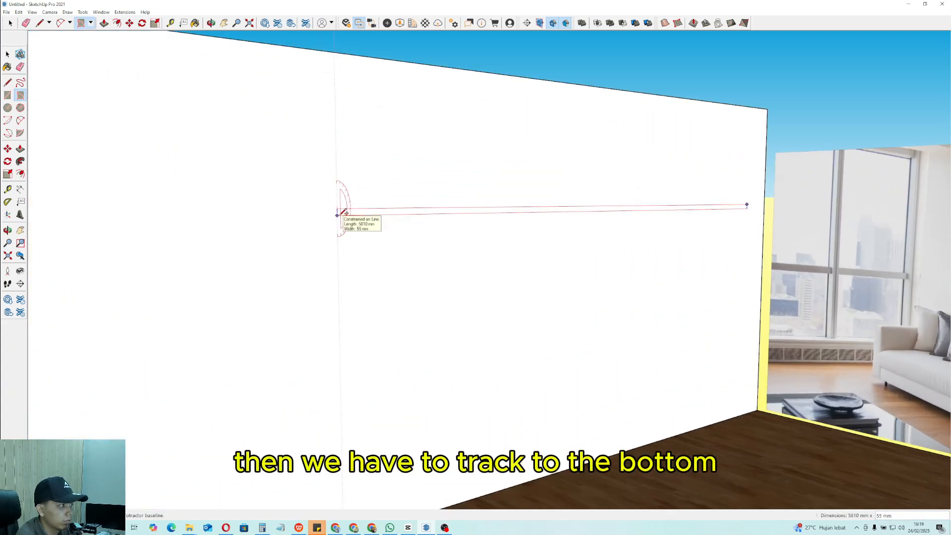
{"action": "scroll", "coordinate": [343, 211], "scroll_direction": "down", "scroll_amount": 1}
{"action": "scroll", "coordinate": [344, 212], "scroll_direction": "down", "scroll_amount": 1}
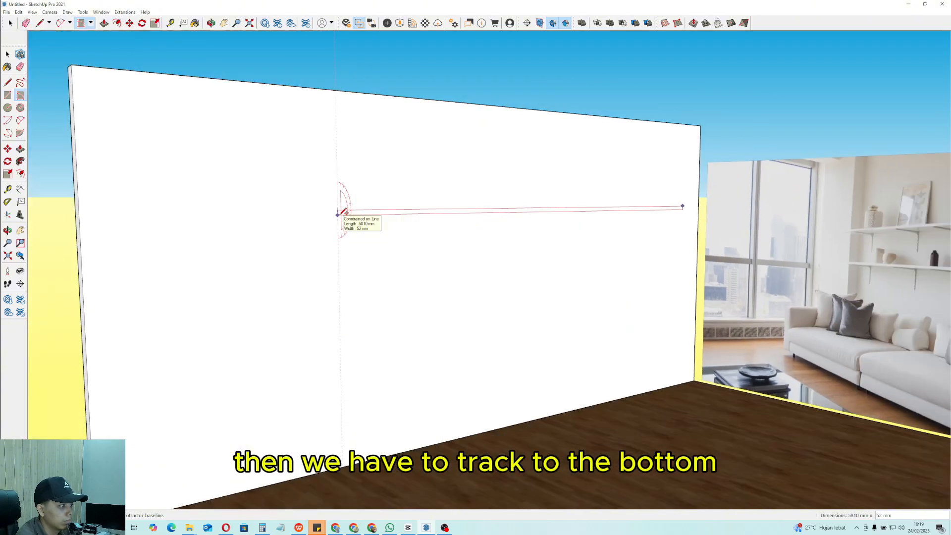
{"action": "left_click", "coordinate": [342, 213]}
{"action": "key", "text": "space"}
Push/Pull the thin rectangle out from the wall to form a shelf about 500 mm deep.
{"action": "scroll", "coordinate": [452, 236], "scroll_direction": "down", "scroll_amount": 2}
{"action": "mouse_move", "coordinate": [550, 228]}
{"action": "middle_mouse_down", "text": "shift"}
{"action": "mouse_move", "coordinate": [454, 225]}
{"action": "mouse_move", "coordinate": [554, 243]}
{"action": "middle_mouse_up", "text": "shift"}
{"action": "scroll", "coordinate": [501, 216], "scroll_direction": "up", "scroll_amount": 5}
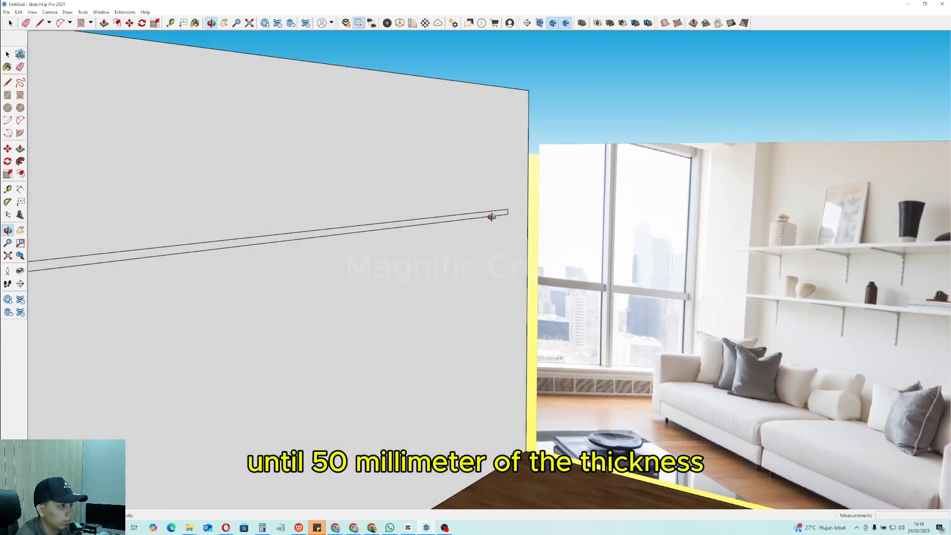
{"action": "scroll", "coordinate": [502, 221], "scroll_direction": "up", "scroll_amount": 2}
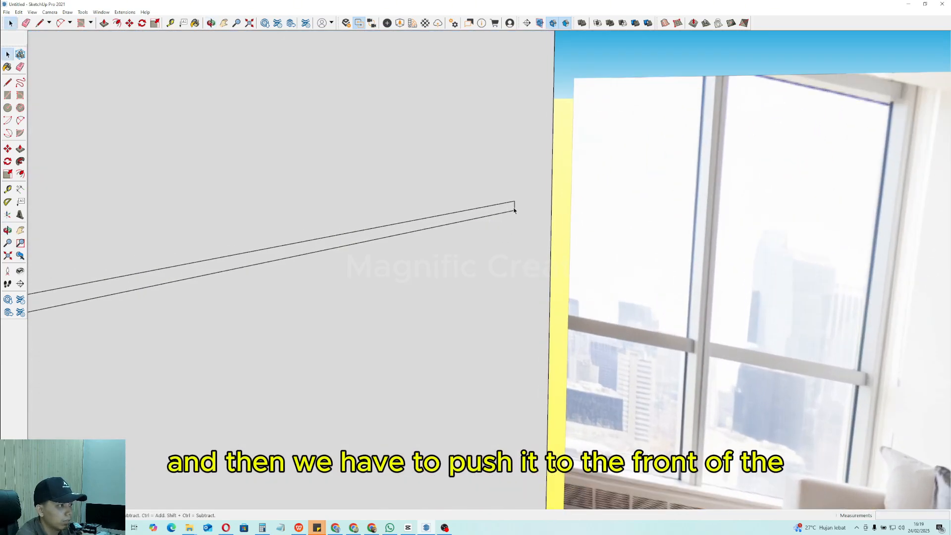
{"action": "left_click", "coordinate": [514, 201]}
{"action": "scroll", "coordinate": [514, 202], "scroll_direction": "down", "scroll_amount": 2}
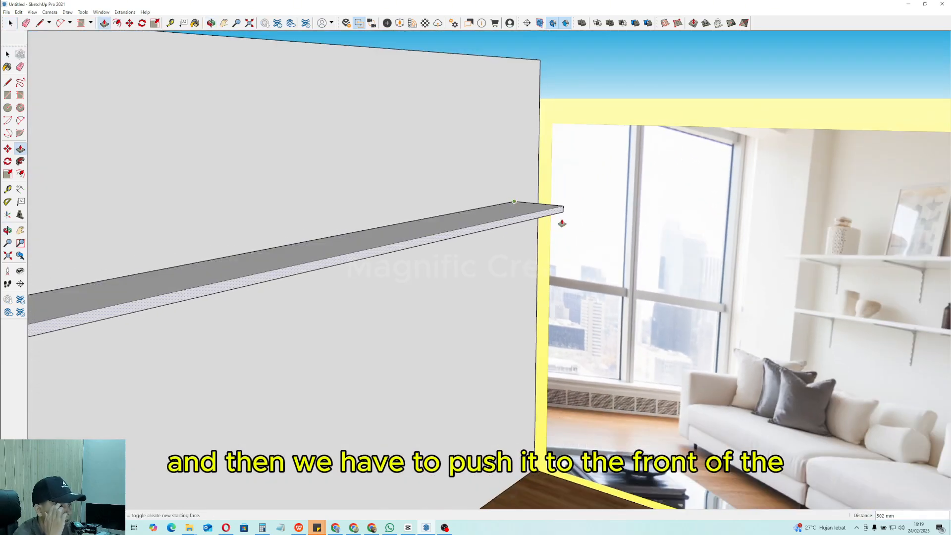
{"action": "middle_click_drag", "start_coordinate": [561, 220], "coordinate": [530, 219]}
{"action": "scroll", "coordinate": [561, 209], "scroll_direction": "down", "scroll_amount": 2}
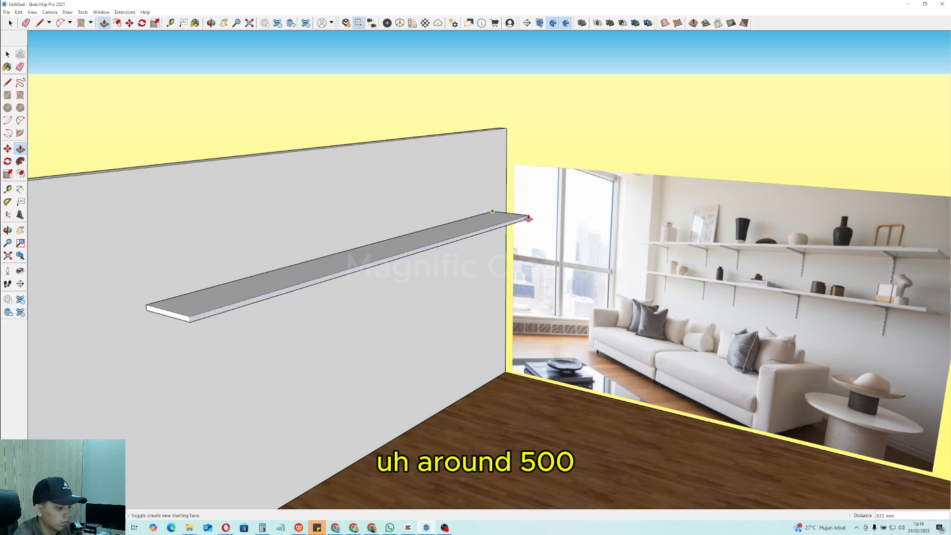
{"action": "key", "text": "Return"}
{"action": "key", "text": "space"}
Select the shelf's entire geometry and make it a group.
{"action": "scroll", "coordinate": [441, 246], "scroll_direction": "up", "scroll_amount": 1}
{"action": "middle_click_drag", "start_coordinate": [441, 246], "coordinate": [421, 243]}
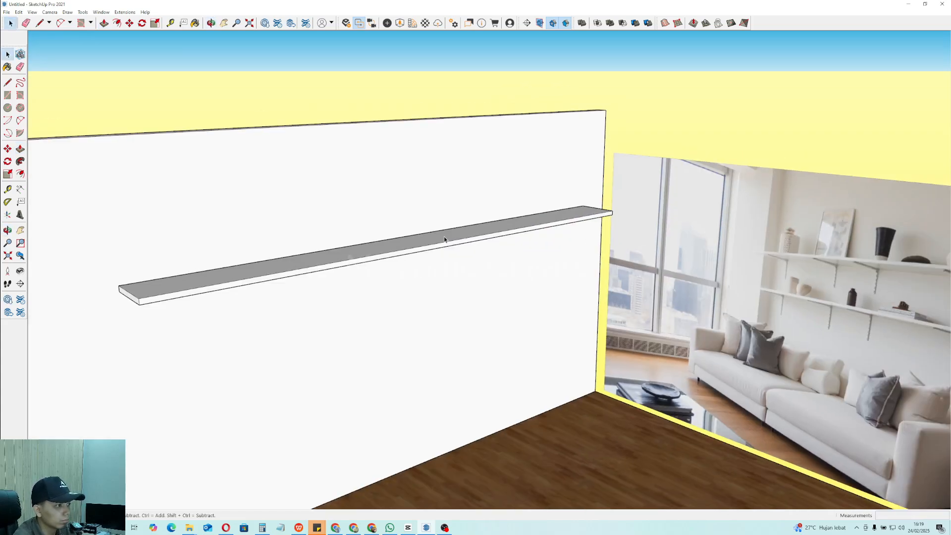
{"action": "triple_click", "coordinate": [558, 223]}
{"action": "right_click", "coordinate": [558, 223]}
{"action": "left_click", "coordinate": [579, 282]}
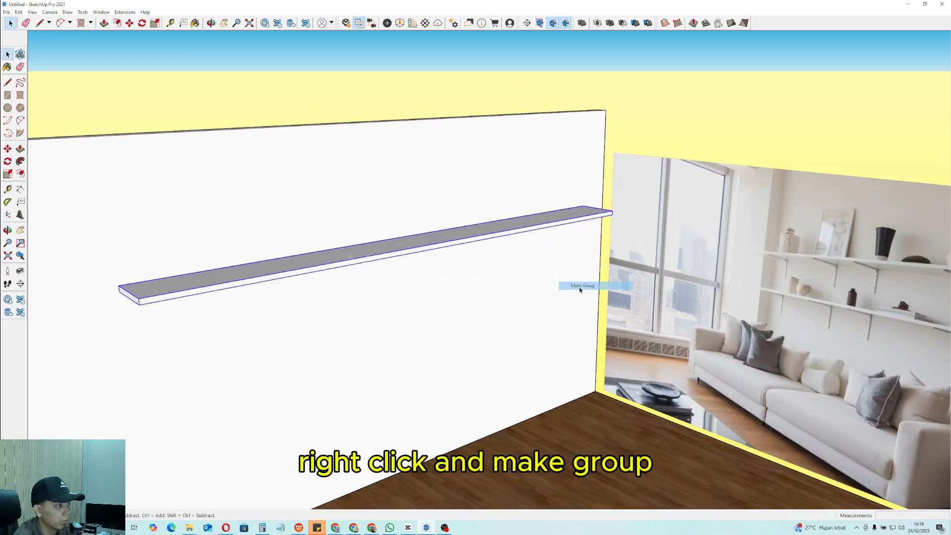
Copy the shelf group straight down the wall by about 997 mm to create a second shelf.
{"action": "scroll", "coordinate": [490, 267], "scroll_direction": "down", "scroll_amount": 3}
{"action": "middle_click_drag", "start_coordinate": [490, 268], "coordinate": [463, 217]}
{"action": "scroll", "coordinate": [292, 265], "scroll_direction": "up", "scroll_amount": 2}
{"action": "mouse_move", "coordinate": [269, 276]}
{"action": "middle_mouse_down"}
{"action": "mouse_move", "coordinate": [295, 225]}
{"action": "mouse_move", "coordinate": [282, 265]}
{"action": "middle_mouse_up"}
{"action": "scroll", "coordinate": [294, 226], "scroll_direction": "up", "scroll_amount": 1}
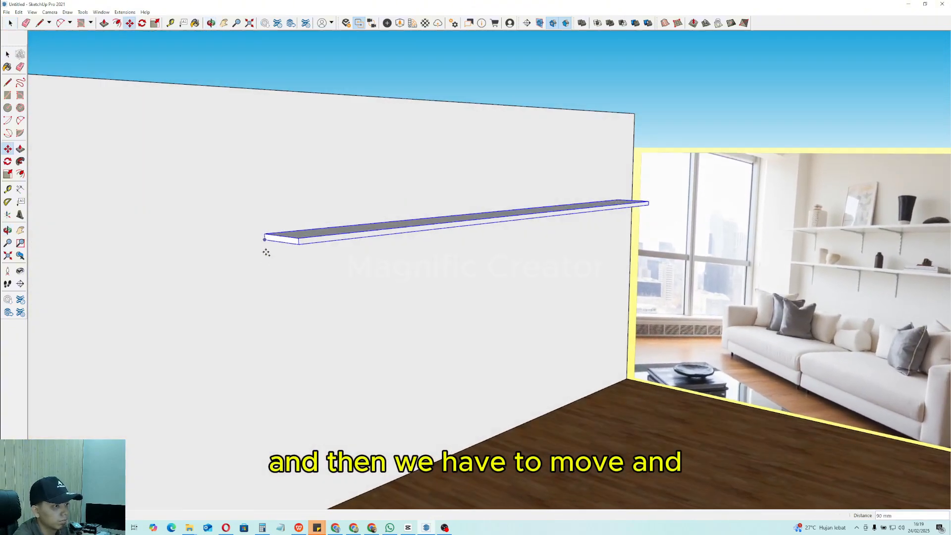
{"action": "key", "text": "ctrl"}
{"action": "scroll", "coordinate": [269, 287], "scroll_direction": "down", "scroll_amount": 5}
{"action": "scroll", "coordinate": [271, 323], "scroll_direction": "up", "scroll_amount": 3}
{"action": "middle_click_drag", "start_coordinate": [270, 308], "coordinate": [268, 285], "text": "shift"}
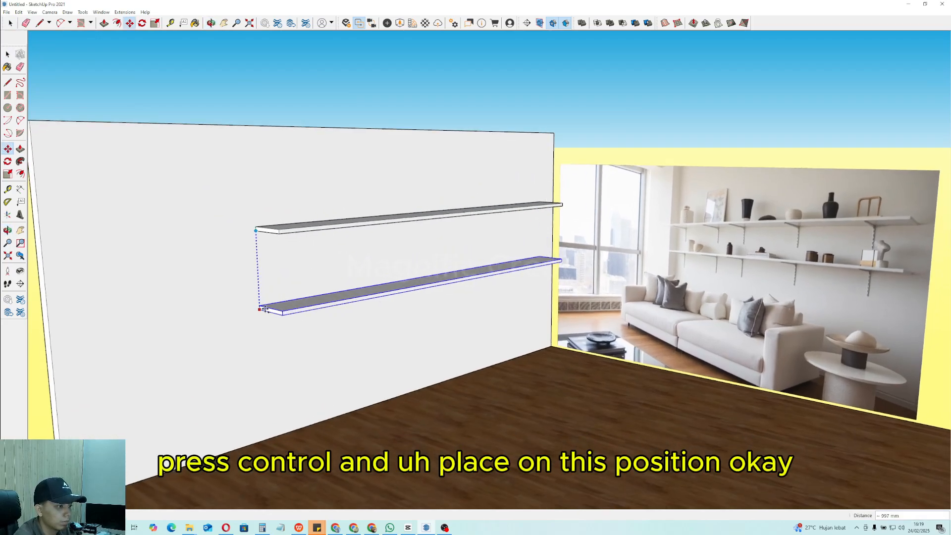
{"action": "scroll", "coordinate": [421, 255], "scroll_direction": "down", "scroll_amount": 3}
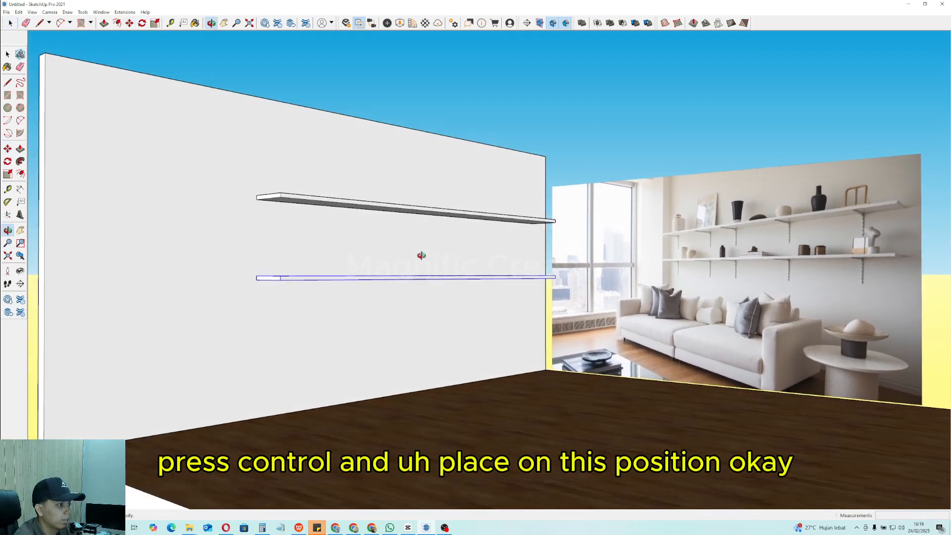
Examine the support brackets beneath the two shelves in the reference photo.
{"action": "middle_click_drag", "start_coordinate": [421, 254], "coordinate": [444, 258]}
{"action": "scroll", "coordinate": [833, 251], "scroll_direction": "up", "scroll_amount": 3}
{"action": "middle_click_drag", "start_coordinate": [833, 251], "coordinate": [627, 284], "text": "shift"}
{"action": "scroll", "coordinate": [640, 221], "scroll_direction": "up", "scroll_amount": 1}
{"action": "scroll", "coordinate": [640, 222], "scroll_direction": "up", "scroll_amount": 2}
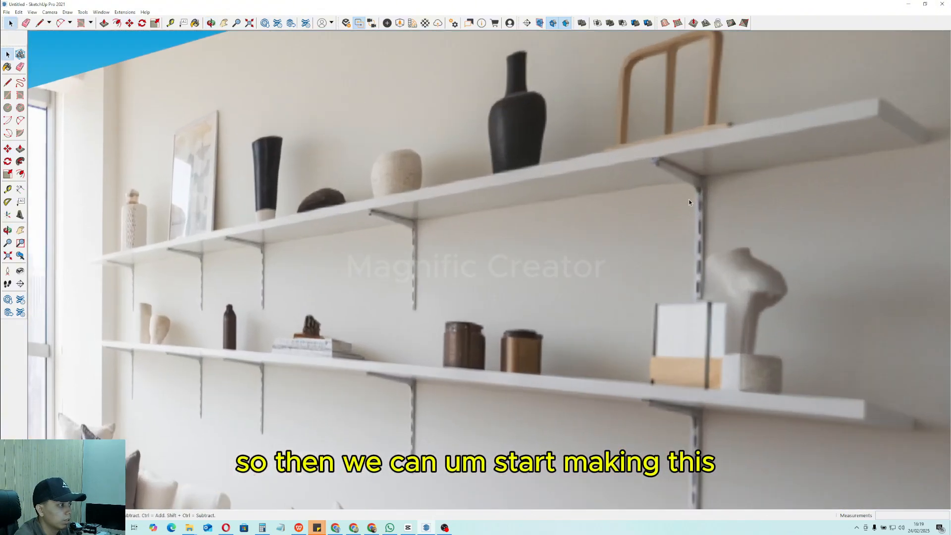
{"action": "scroll", "coordinate": [665, 173], "scroll_direction": "up", "scroll_amount": 3}
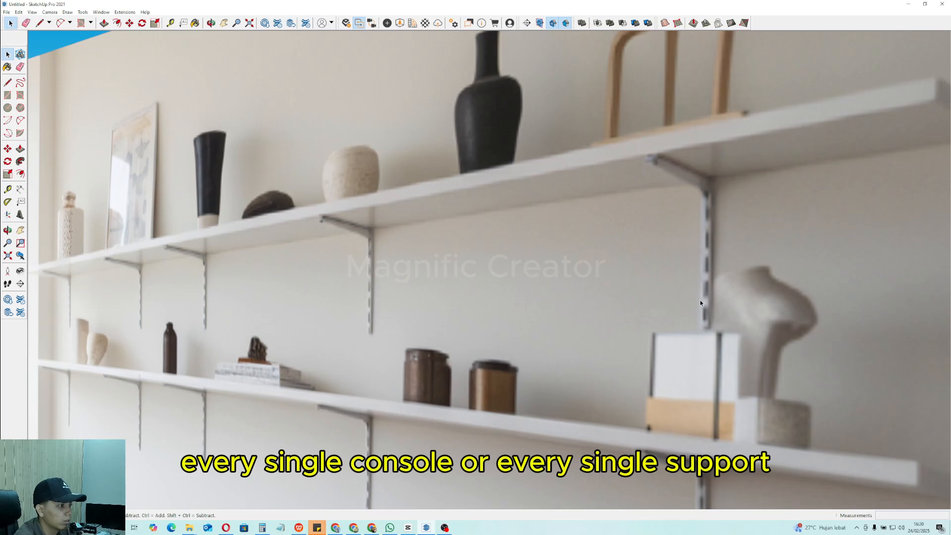
{"action": "scroll", "coordinate": [364, 211], "scroll_direction": "down", "scroll_amount": 6}
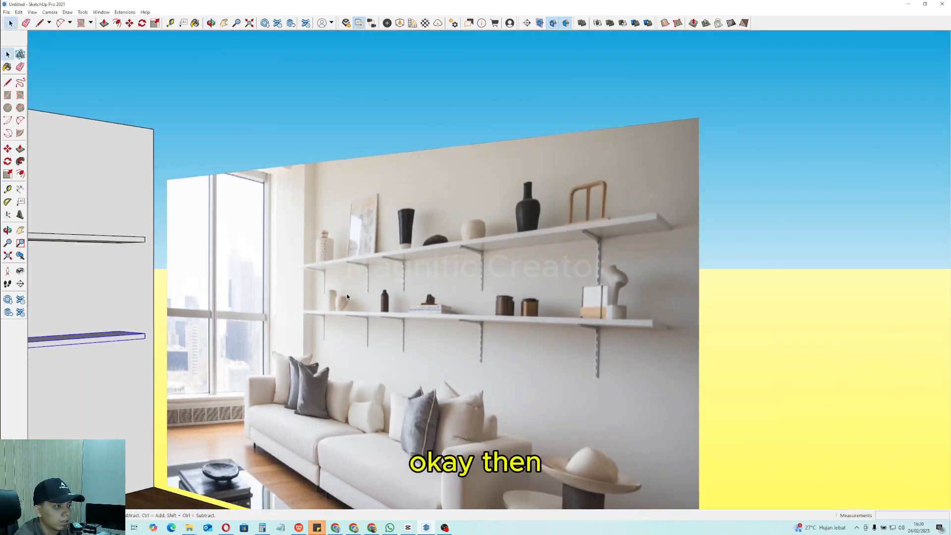
Draw a narrow vertical rectangle about 350 mm tall and 33 mm wide on the wall directly under the upper shelf's near end.
{"action": "middle_click_drag", "start_coordinate": [495, 277], "coordinate": [636, 283]}
{"action": "scroll", "coordinate": [636, 282], "scroll_direction": "down", "scroll_amount": 2}
{"action": "mouse_move", "coordinate": [233, 297]}
{"action": "middle_mouse_down", "text": "shift"}
{"action": "mouse_move", "coordinate": [274, 299]}
{"action": "mouse_move", "coordinate": [333, 248]}
{"action": "mouse_move", "coordinate": [319, 269]}
{"action": "mouse_move", "coordinate": [297, 255]}
{"action": "middle_mouse_up", "text": "shift"}
{"action": "scroll", "coordinate": [333, 248], "scroll_direction": "up", "scroll_amount": 1}
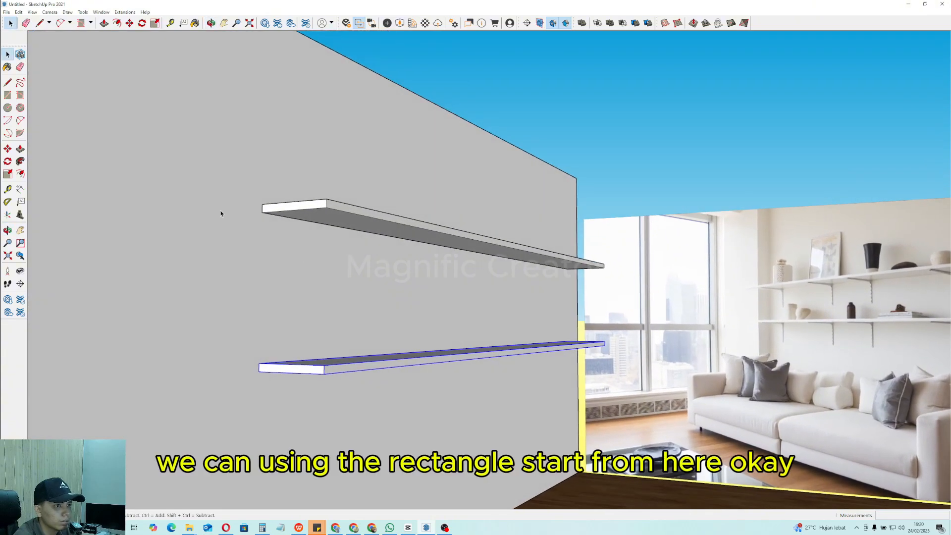
{"action": "left_click", "coordinate": [8, 95]}
{"action": "scroll", "coordinate": [292, 232], "scroll_direction": "up", "scroll_amount": 1}
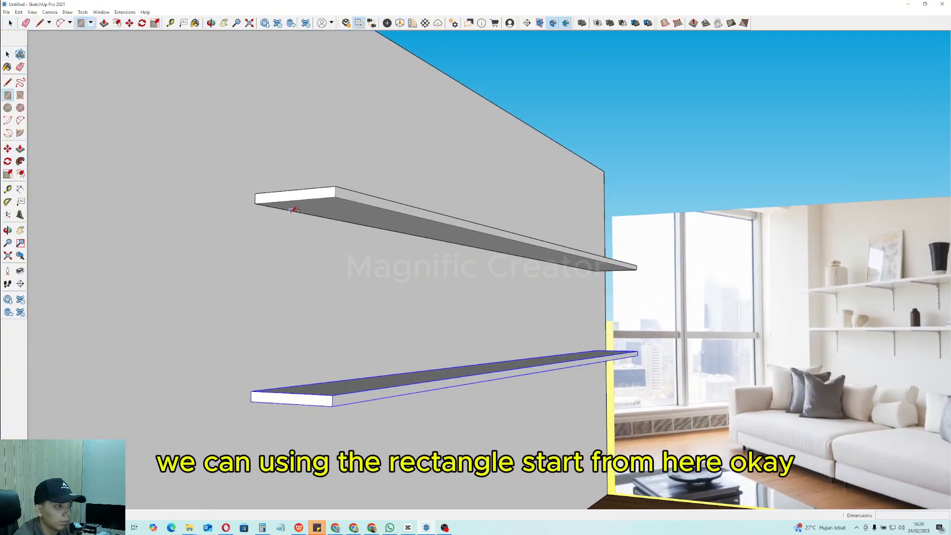
{"action": "scroll", "coordinate": [299, 283], "scroll_direction": "up", "scroll_amount": 2}
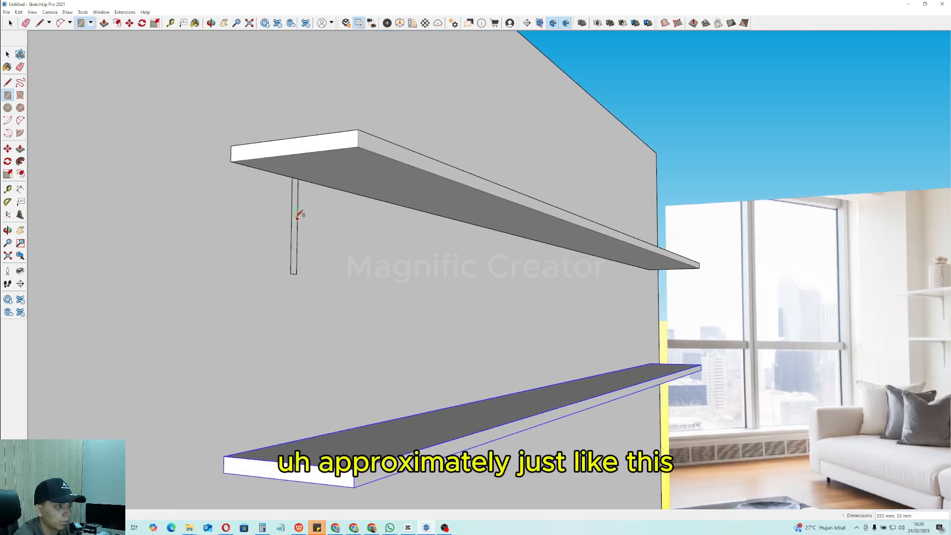
Push/Pull the narrow rectangle out from the wall beneath the upper shelf to form a bracket block.
{"action": "scroll", "coordinate": [297, 214], "scroll_direction": "up", "scroll_amount": 1}
{"action": "key", "text": "p"}
{"action": "left_click", "coordinate": [298, 167]}
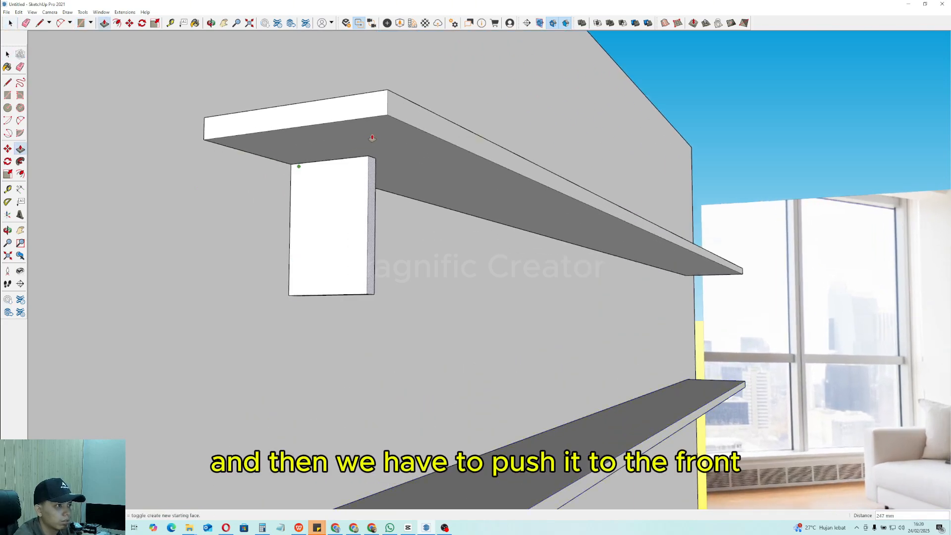
{"action": "left_click", "coordinate": [395, 130]}
{"action": "key", "text": "space"}
Draw two slanted lines on the block's side face, outlining an L-shaped bracket along its upper and wall-side edges.
{"action": "middle_click_drag", "start_coordinate": [354, 256], "coordinate": [373, 278]}
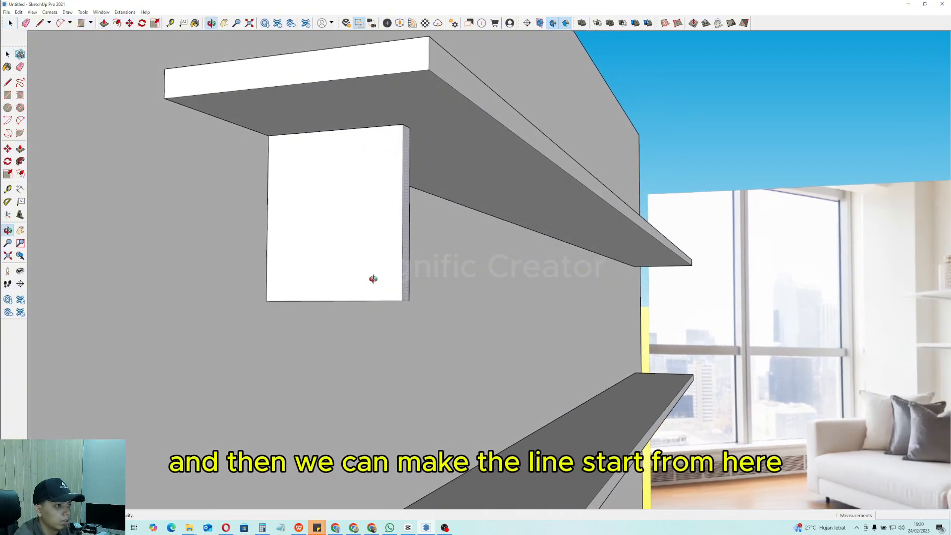
{"action": "scroll", "coordinate": [337, 287], "scroll_direction": "down", "scroll_amount": 3}
{"action": "middle_click_drag", "start_coordinate": [550, 299], "coordinate": [492, 297], "text": "shift"}
{"action": "scroll", "coordinate": [289, 250], "scroll_direction": "up", "scroll_amount": 3}
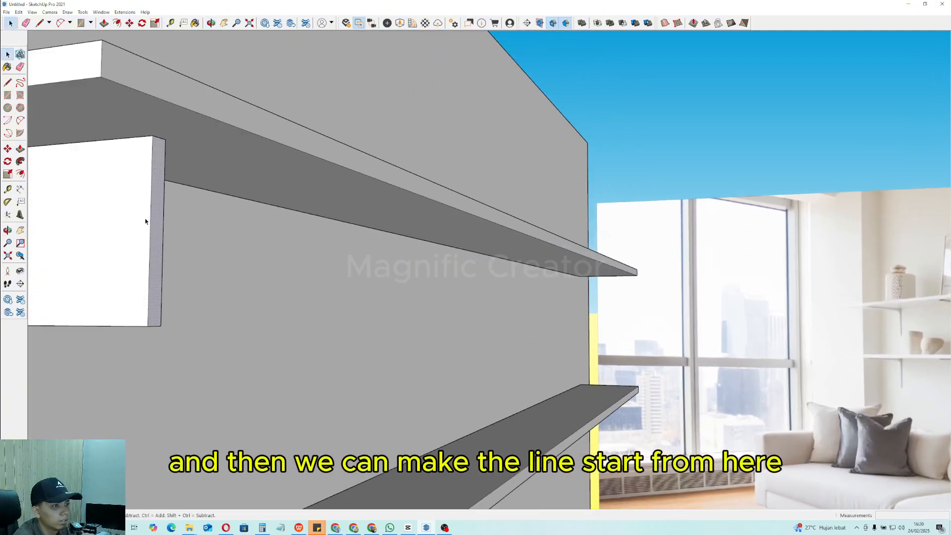
{"action": "middle_click_drag", "start_coordinate": [146, 221], "coordinate": [333, 176]}
{"action": "left_click", "coordinate": [313, 152]}
{"action": "scroll", "coordinate": [187, 170], "scroll_direction": "up", "scroll_amount": 2}
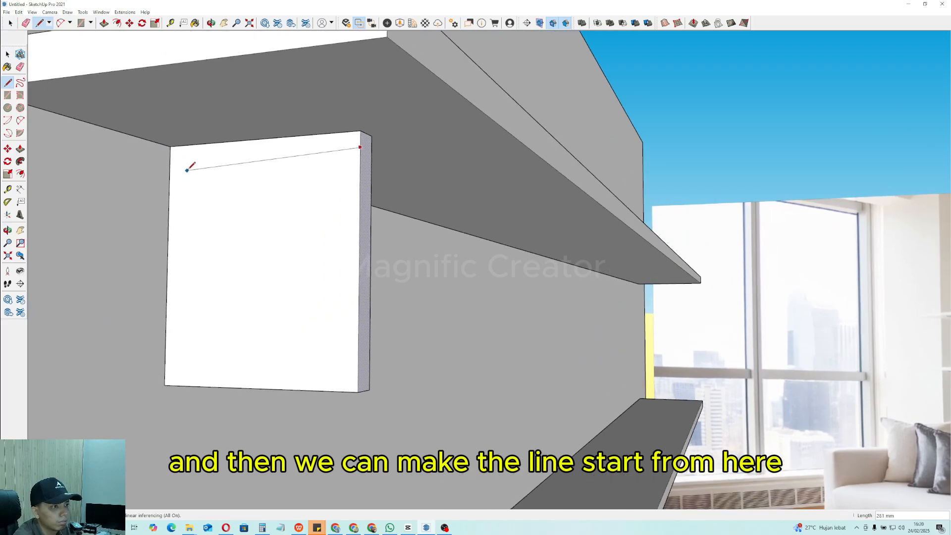
{"action": "left_click", "coordinate": [192, 171]}
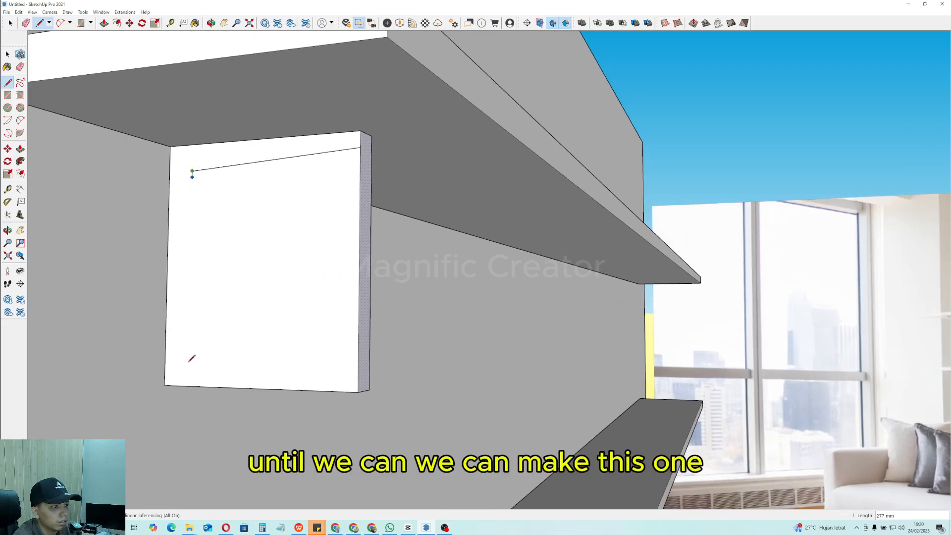
{"action": "scroll", "coordinate": [173, 384], "scroll_direction": "up", "scroll_amount": 2}
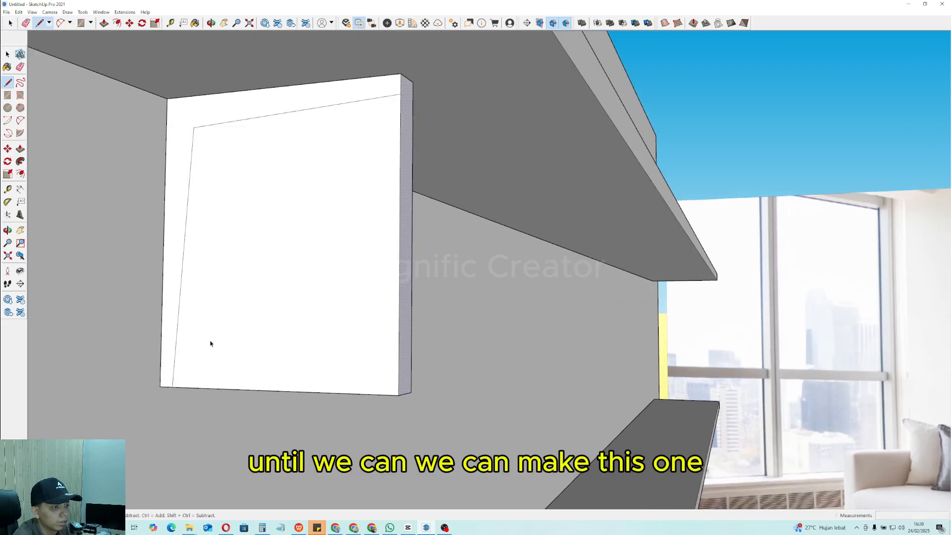
Push/Pull the area inside the lines through the block's full thickness, leaving an L-shaped bracket.
{"action": "scroll", "coordinate": [277, 317], "scroll_direction": "down", "scroll_amount": 2}
{"action": "key", "text": "p"}
{"action": "left_click", "coordinate": [282, 229]}
{"action": "left_click", "coordinate": [346, 233]}
{"action": "key", "text": "space"}
{"action": "scroll", "coordinate": [277, 238], "scroll_direction": "down", "scroll_amount": 1}
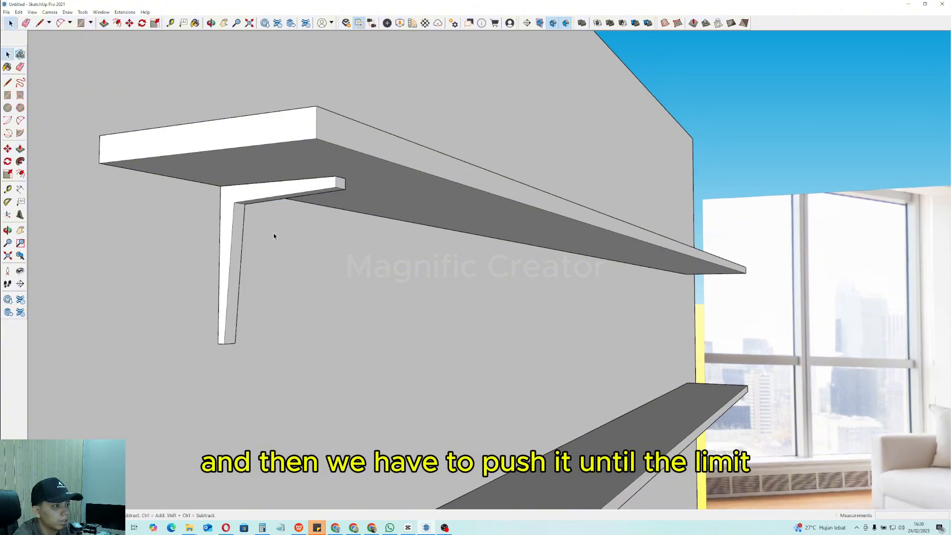
Make the whole L-shaped bracket a group and turn that group into a component.
{"action": "scroll", "coordinate": [273, 232], "scroll_direction": "down", "scroll_amount": 1}
{"action": "triple_click", "coordinate": [271, 194]}
{"action": "right_click", "coordinate": [271, 194]}
{"action": "left_click", "coordinate": [297, 255]}
{"action": "scroll", "coordinate": [260, 247], "scroll_direction": "down", "scroll_amount": 2}
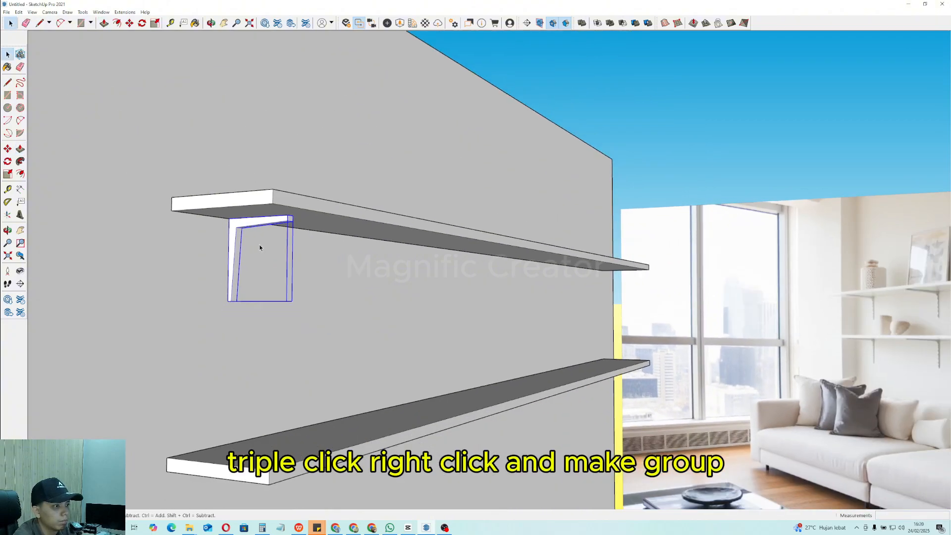
{"action": "scroll", "coordinate": [259, 247], "scroll_direction": "down", "scroll_amount": 3}
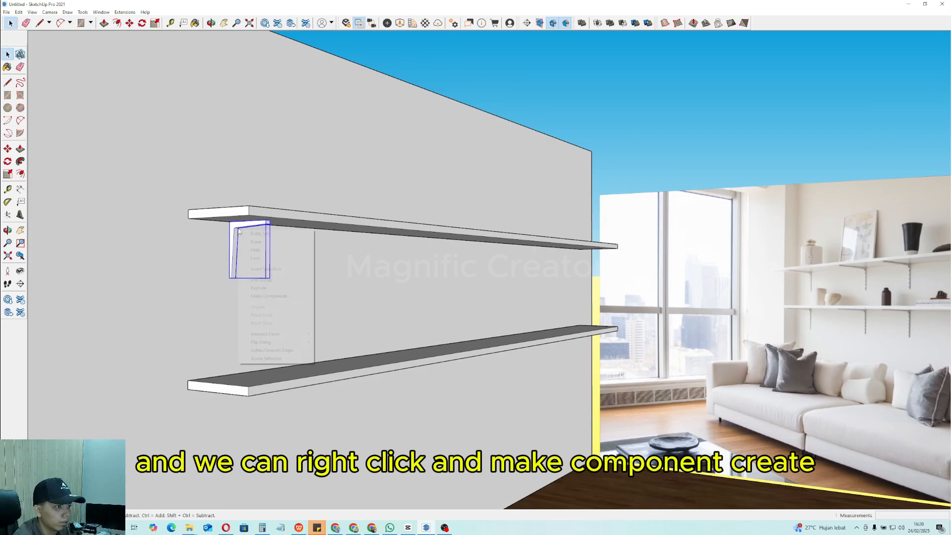
{"action": "left_click", "coordinate": [267, 295]}
{"action": "left_click", "coordinate": [367, 275]}
{"action": "scroll", "coordinate": [312, 265], "scroll_direction": "down", "scroll_amount": 2}
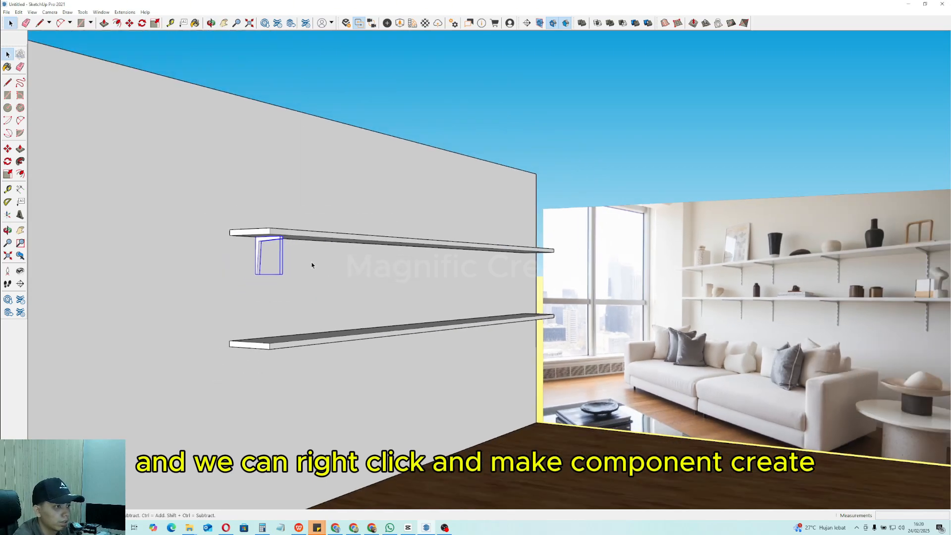
Paint the L-shaped bracket component with Steel Brushed Stainless from the Metal materials.
{"action": "scroll", "coordinate": [298, 263], "scroll_direction": "down", "scroll_amount": 1}
{"action": "key", "text": "b"}
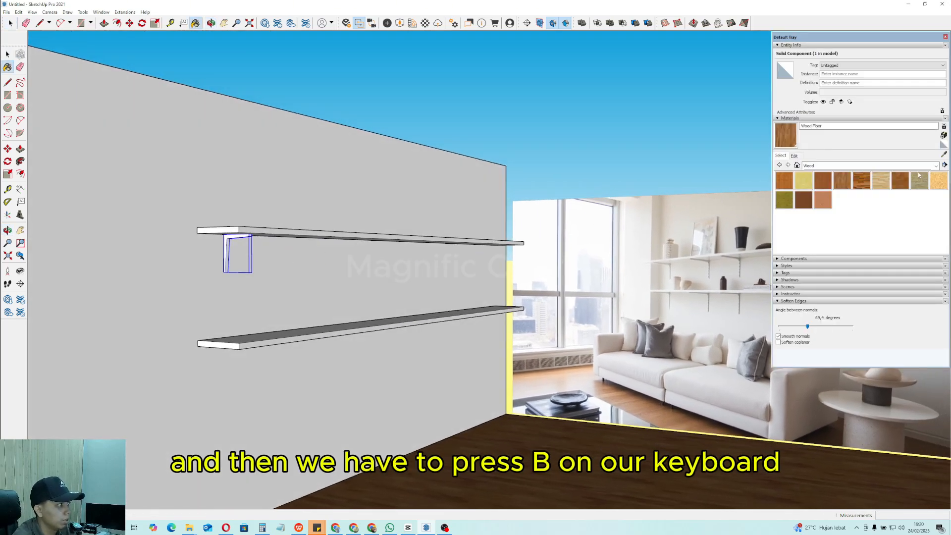
{"action": "left_click", "coordinate": [847, 165]}
{"action": "scroll", "coordinate": [824, 233], "scroll_direction": "up", "scroll_amount": 1}
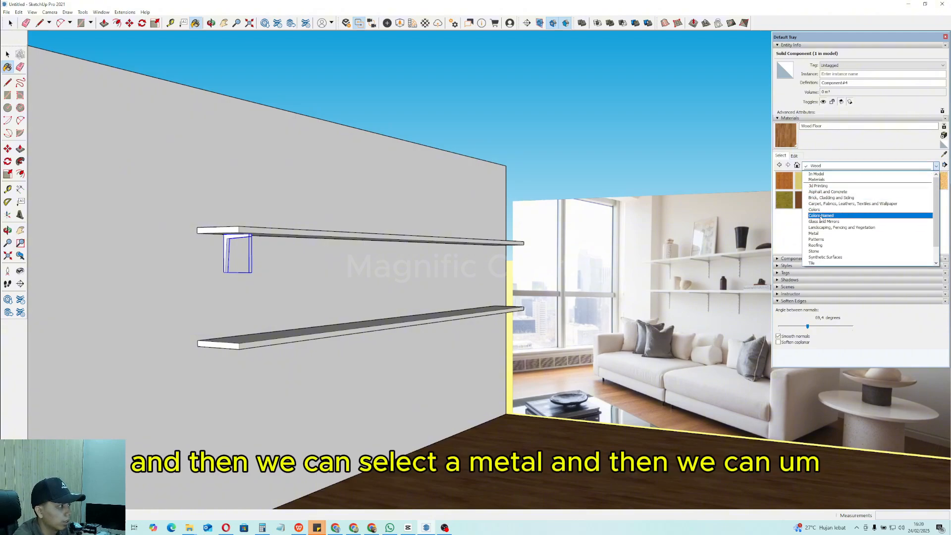
{"action": "left_click", "coordinate": [818, 233]}
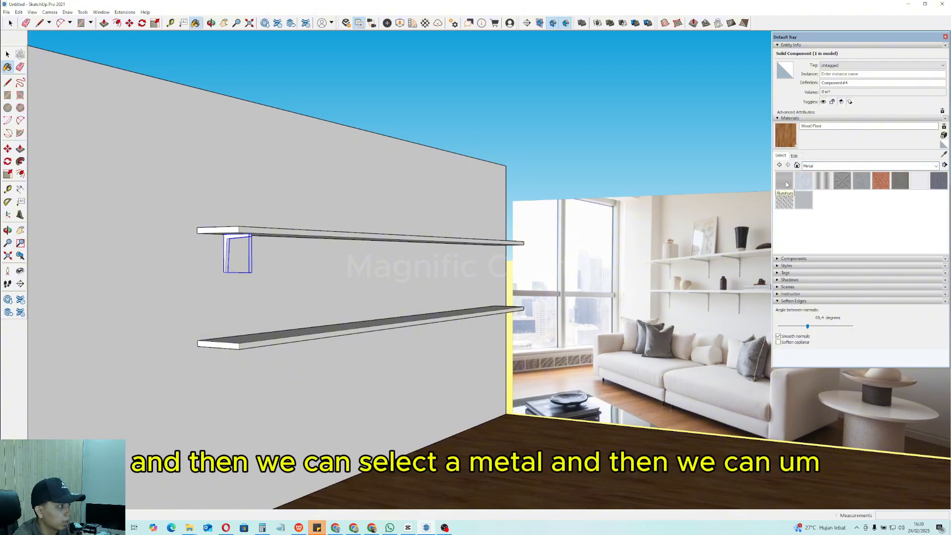
{"action": "left_click", "coordinate": [803, 200]}
{"action": "scroll", "coordinate": [222, 241], "scroll_direction": "up", "scroll_amount": 3}
{"action": "left_click", "coordinate": [221, 242]}
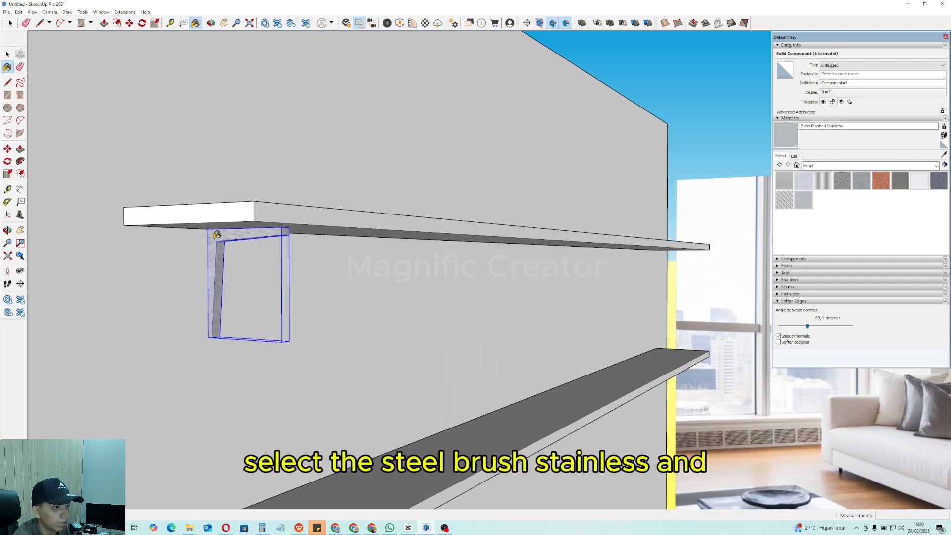
{"action": "key", "text": "space"}
Copy the bracket about 5113 mm along the upper shelf to its far end and divide the distance into 5 equal spaces (5/).
{"action": "scroll", "coordinate": [221, 243], "scroll_direction": "down", "scroll_amount": 3}
{"action": "scroll", "coordinate": [217, 245], "scroll_direction": "up", "scroll_amount": 3}
{"action": "scroll", "coordinate": [216, 245], "scroll_direction": "up", "scroll_amount": 1}
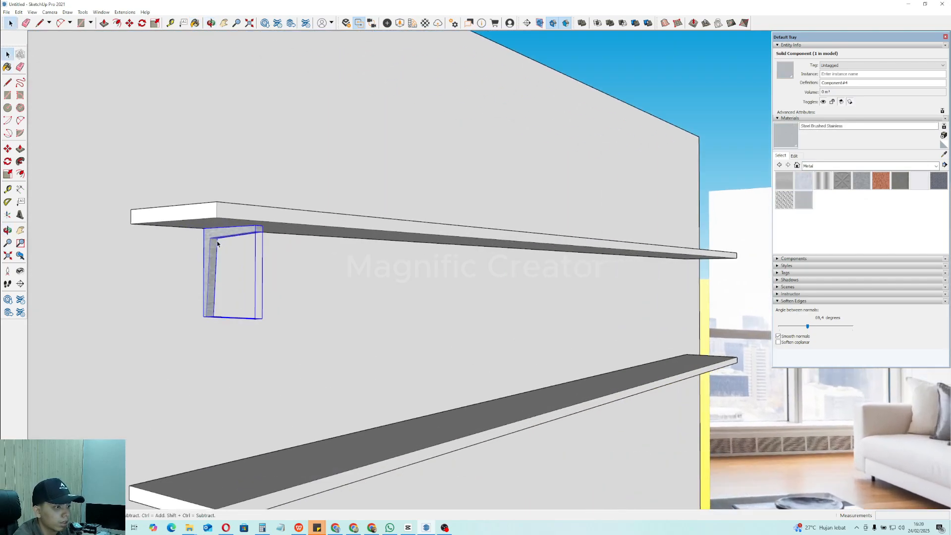
{"action": "scroll", "coordinate": [216, 245], "scroll_direction": "down", "scroll_amount": 3}
{"action": "middle_click_drag", "start_coordinate": [171, 260], "coordinate": [94, 274]}
{"action": "scroll", "coordinate": [172, 281], "scroll_direction": "up", "scroll_amount": 2}
{"action": "middle_click_drag", "start_coordinate": [208, 277], "coordinate": [180, 269]}
{"action": "scroll", "coordinate": [196, 277], "scroll_direction": "up", "scroll_amount": 1}
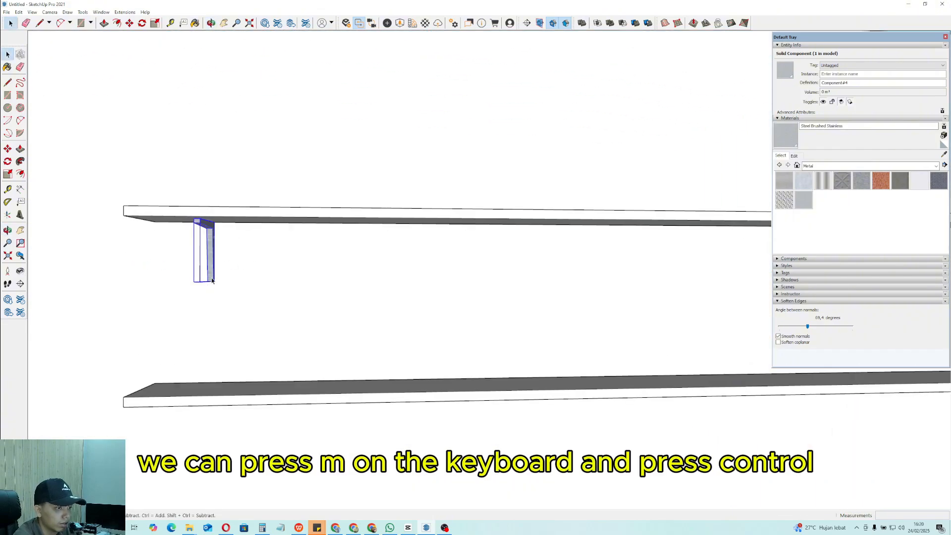
{"action": "scroll", "coordinate": [213, 285], "scroll_direction": "up", "scroll_amount": 1}
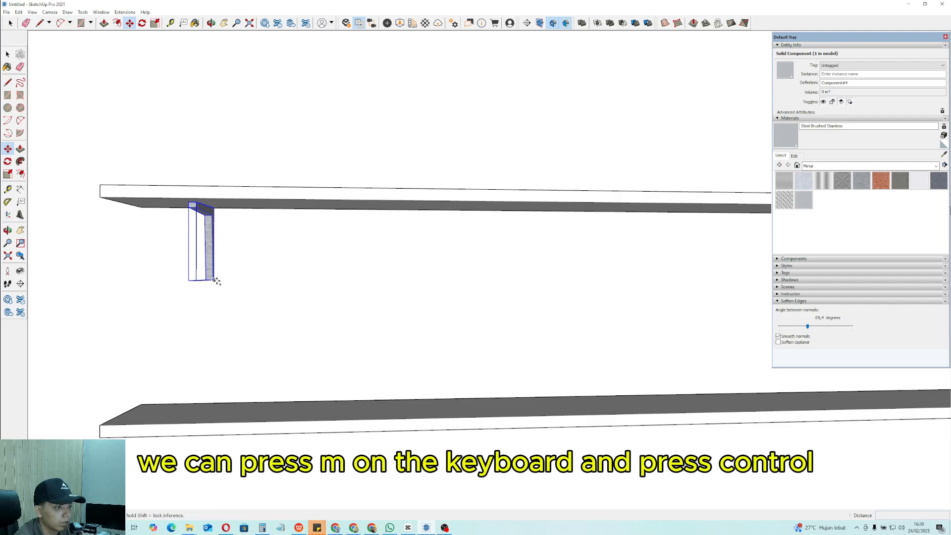
{"action": "left_click", "coordinate": [214, 280]}
{"action": "scroll", "coordinate": [245, 279], "scroll_direction": "down", "scroll_amount": 5}
{"action": "middle_click_drag", "start_coordinate": [285, 269], "coordinate": [192, 259]}
{"action": "scroll", "coordinate": [223, 252], "scroll_direction": "up", "scroll_amount": 2}
{"action": "scroll", "coordinate": [202, 261], "scroll_direction": "down", "scroll_amount": 2}
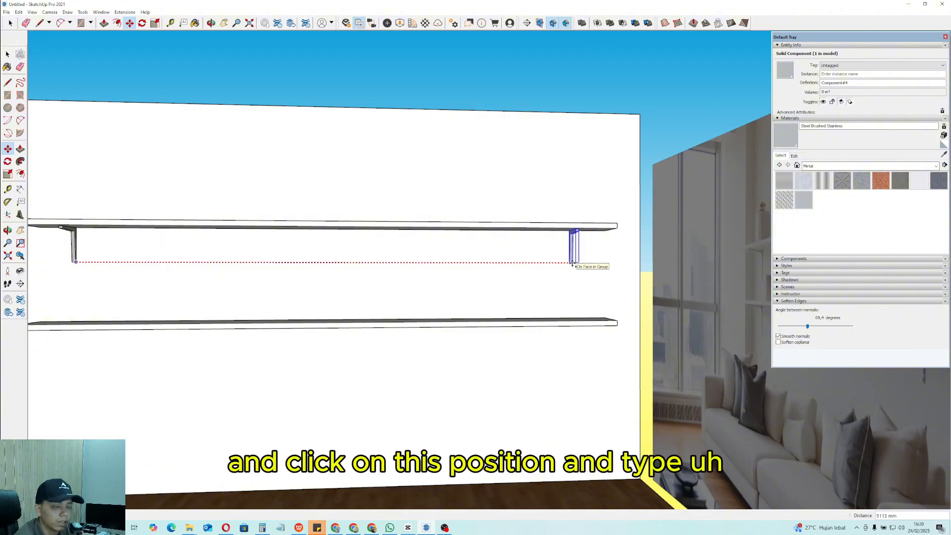
{"action": "left_click", "coordinate": [572, 263]}
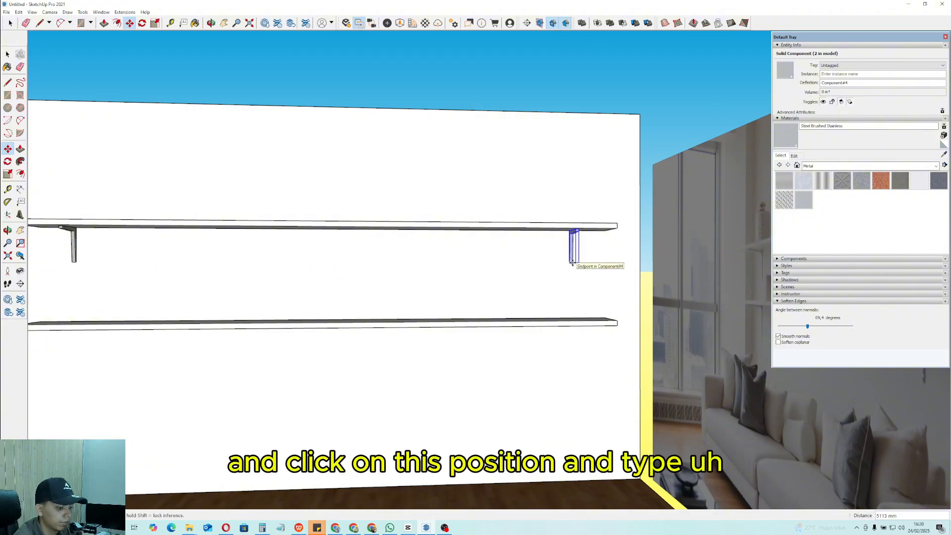
{"action": "type", "text": "5/"}
{"action": "key", "text": "space"}
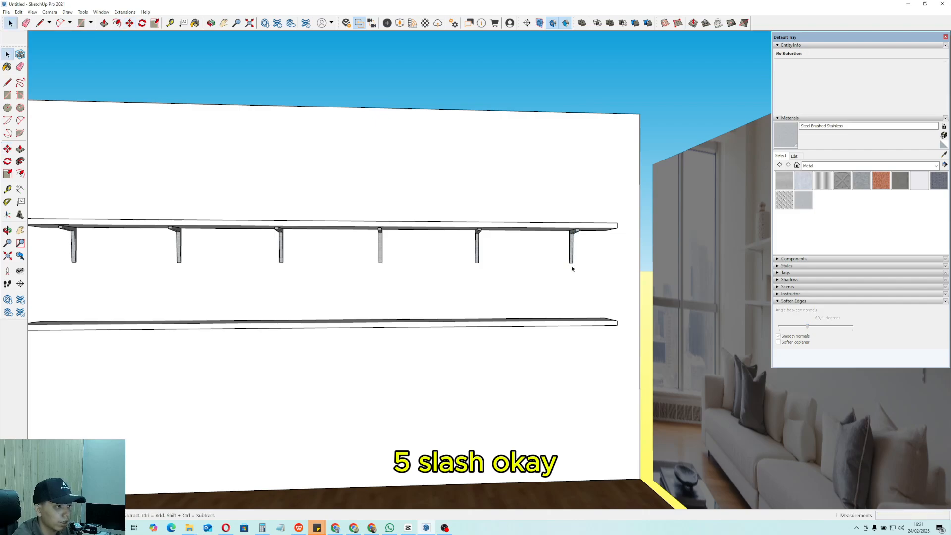
Select all six brackets beneath the upper shelf and make them one group.
{"action": "scroll", "coordinate": [515, 283], "scroll_direction": "down", "scroll_amount": 2}
{"action": "middle_click_drag", "start_coordinate": [302, 278], "coordinate": [512, 280]}
{"action": "scroll", "coordinate": [438, 282], "scroll_direction": "down", "scroll_amount": 2}
{"action": "mouse_move", "coordinate": [438, 281]}
{"action": "middle_mouse_down", "text": "shift"}
{"action": "mouse_move", "coordinate": [352, 270]}
{"action": "mouse_move", "coordinate": [394, 264]}
{"action": "middle_mouse_up", "text": "shift"}
{"action": "scroll", "coordinate": [289, 259], "scroll_direction": "up", "scroll_amount": 5}
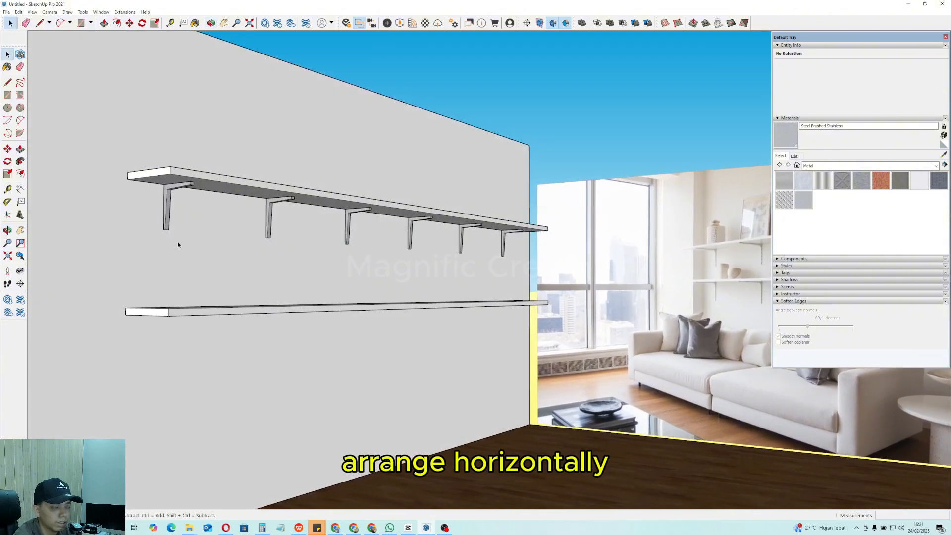
{"action": "middle_click_drag", "start_coordinate": [178, 244], "coordinate": [187, 229]}
{"action": "left_click", "coordinate": [170, 184]}
{"action": "left_click", "coordinate": [281, 207], "text": "ctrl"}
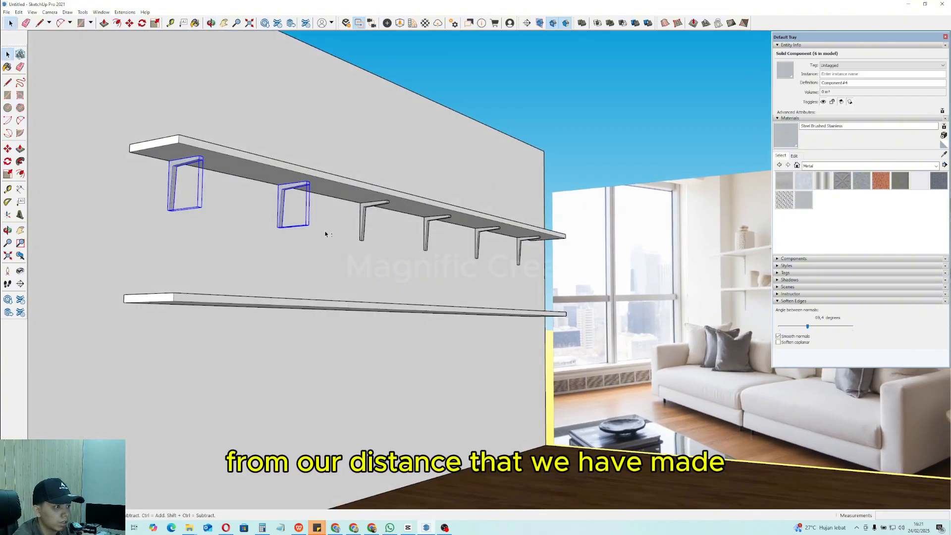
{"action": "left_click", "coordinate": [428, 230], "text": "ctrl"}
{"action": "scroll", "coordinate": [476, 243], "scroll_direction": "up", "scroll_amount": 2}
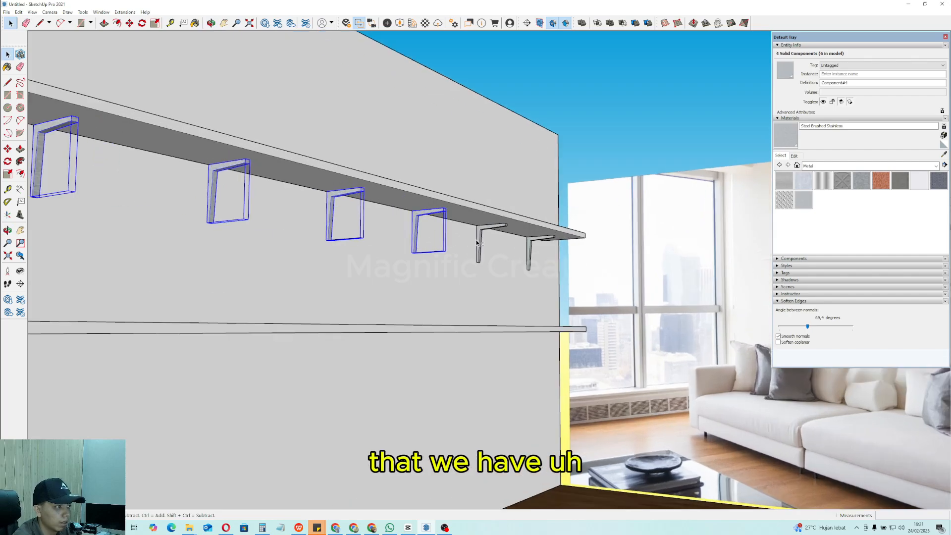
{"action": "left_click", "coordinate": [529, 252], "text": "ctrl"}
{"action": "scroll", "coordinate": [530, 251], "scroll_direction": "down", "scroll_amount": 3}
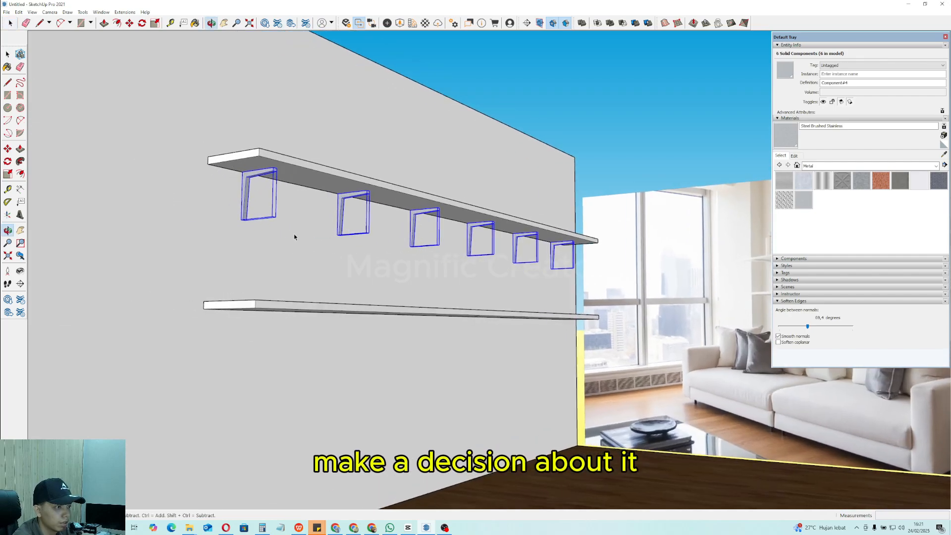
{"action": "right_click", "coordinate": [249, 196]}
{"action": "left_click", "coordinate": [272, 265]}
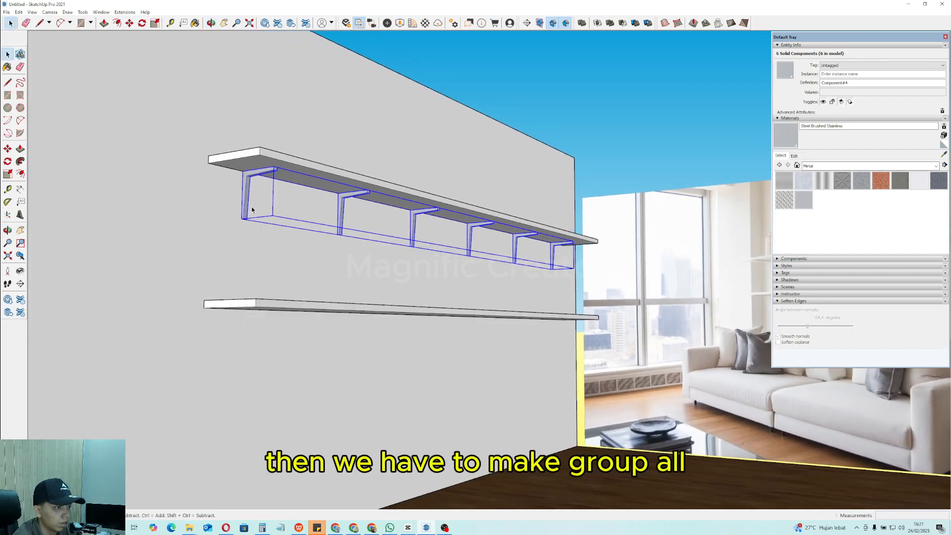
Copy the bracket group straight down so that it sits beneath the lower shelf.
{"action": "scroll", "coordinate": [299, 194], "scroll_direction": "up", "scroll_amount": 2}
{"action": "left_click", "coordinate": [313, 168]}
{"action": "key", "text": "ctrl"}
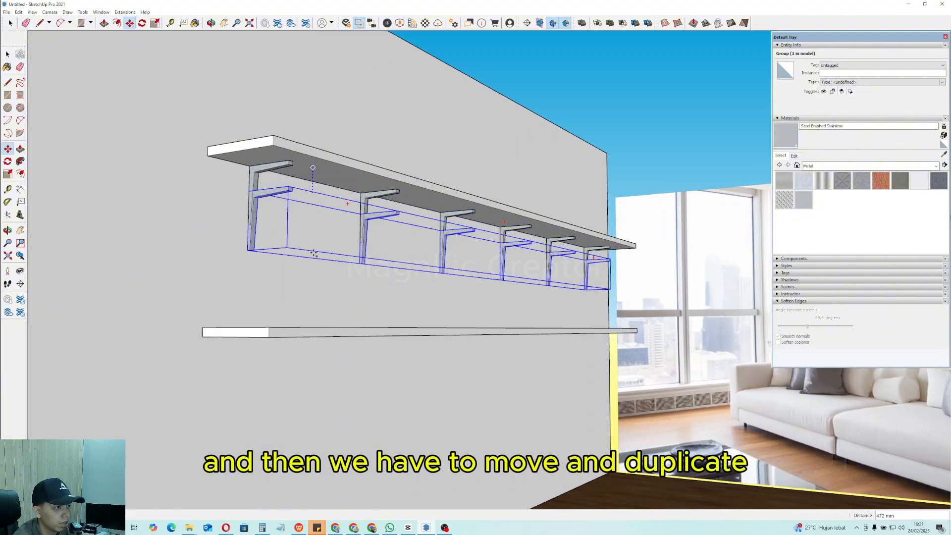
{"action": "middle_click_drag", "start_coordinate": [313, 192], "coordinate": [346, 140], "text": "shift"}
{"action": "scroll", "coordinate": [300, 314], "scroll_direction": "down", "scroll_amount": 2}
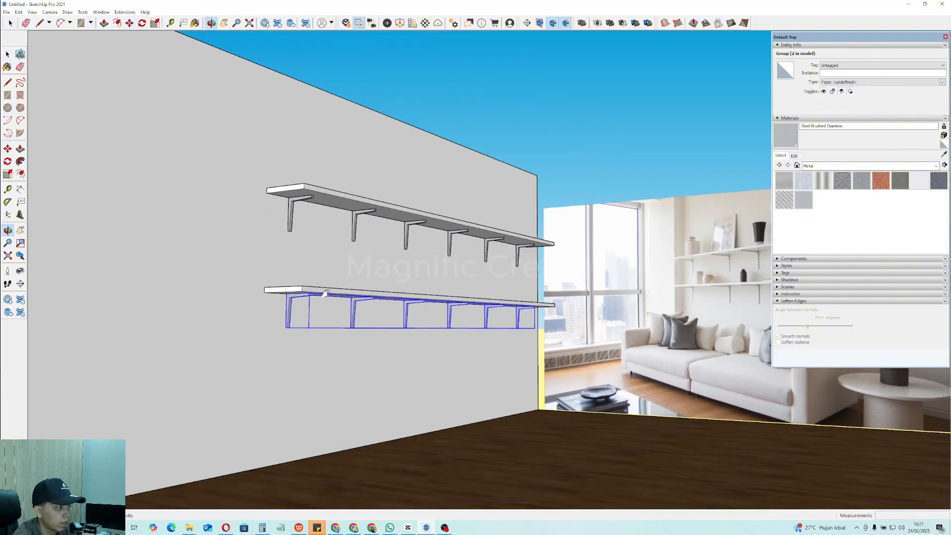
Draw a circle on top of the lower shelf near its near end and Push/Pull it up about 279 mm into a cylinder.
{"action": "middle_click_drag", "start_coordinate": [301, 315], "coordinate": [223, 335]}
{"action": "scroll", "coordinate": [233, 314], "scroll_direction": "down", "scroll_amount": 1}
{"action": "scroll", "coordinate": [246, 301], "scroll_direction": "up", "scroll_amount": 1}
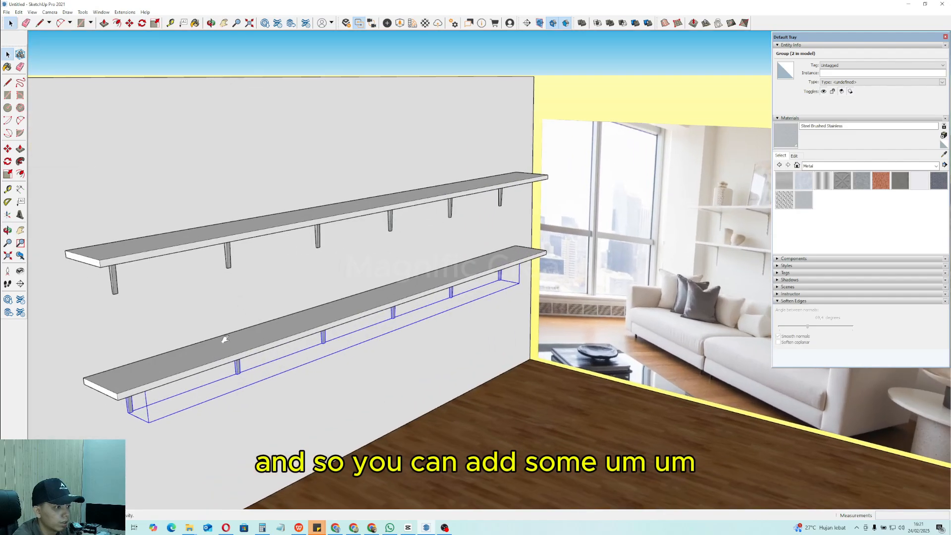
{"action": "scroll", "coordinate": [260, 352], "scroll_direction": "up", "scroll_amount": 3}
{"action": "middle_click_drag", "start_coordinate": [294, 351], "coordinate": [270, 350]}
{"action": "key", "text": "c"}
{"action": "scroll", "coordinate": [254, 352], "scroll_direction": "up", "scroll_amount": 1}
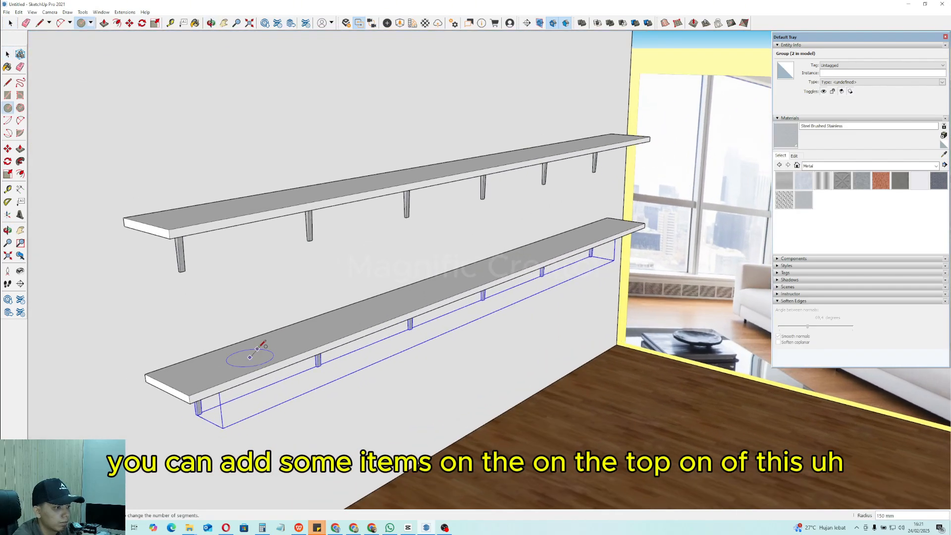
{"action": "scroll", "coordinate": [257, 349], "scroll_direction": "up", "scroll_amount": 1}
{"action": "left_click", "coordinate": [263, 345]}
{"action": "key", "text": "p"}
{"action": "left_click", "coordinate": [250, 358]}
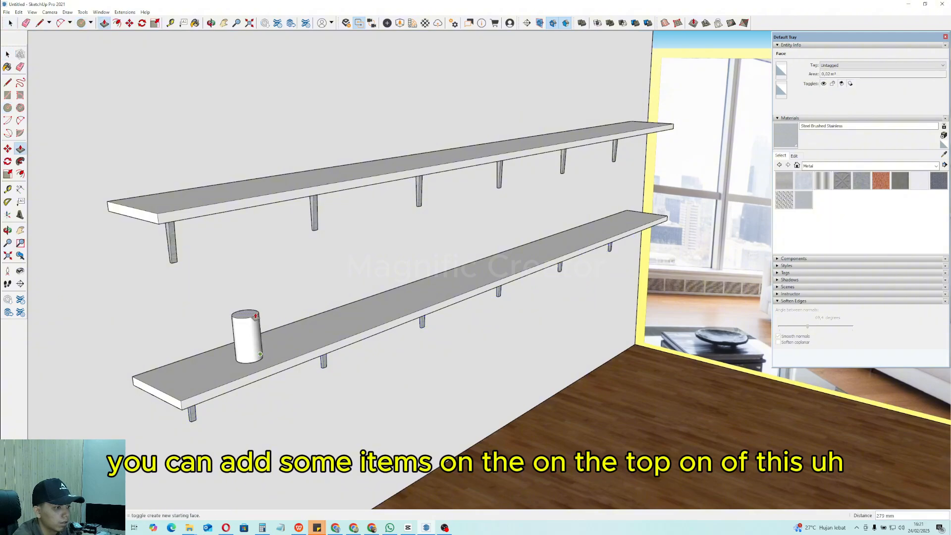
Draw a small rectangle on the lower shelf beside the cylinder and Push/Pull it upward into a tall box.
{"action": "key", "text": "r"}
{"action": "scroll", "coordinate": [268, 322], "scroll_direction": "down", "scroll_amount": 3}
{"action": "scroll", "coordinate": [284, 331], "scroll_direction": "up", "scroll_amount": 4}
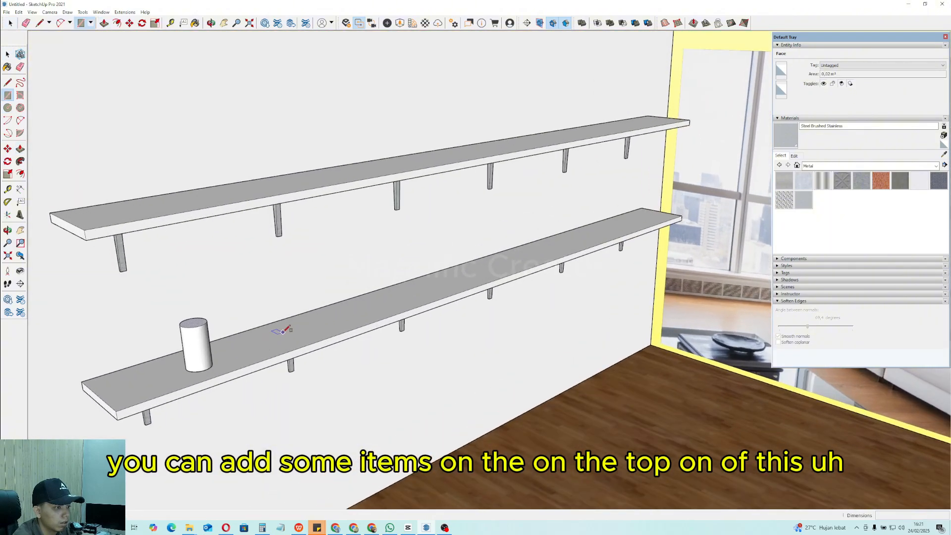
{"action": "left_click", "coordinate": [310, 331]}
{"action": "key", "text": "space"}
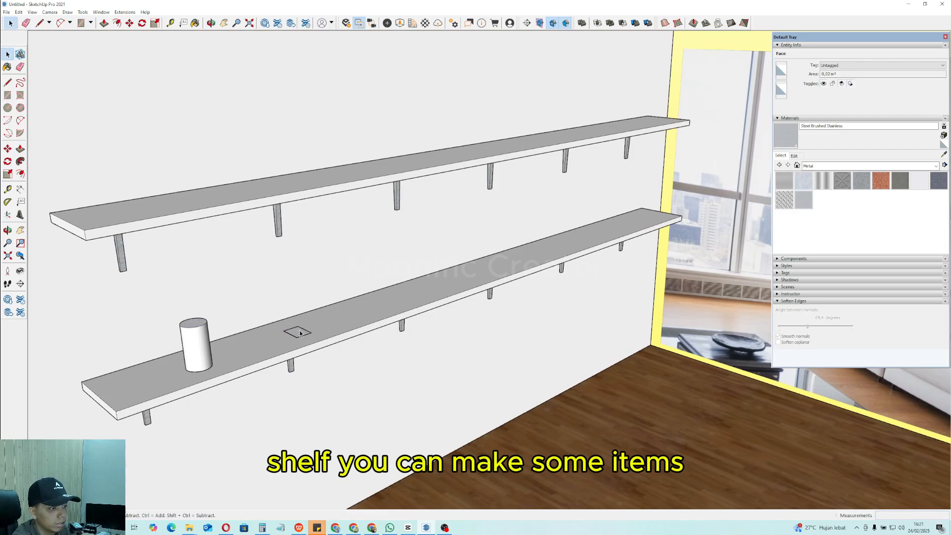
{"action": "key", "text": "p"}
{"action": "left_click", "coordinate": [299, 333]}
{"action": "left_click", "coordinate": [300, 282]}
{"action": "key", "text": "space"}
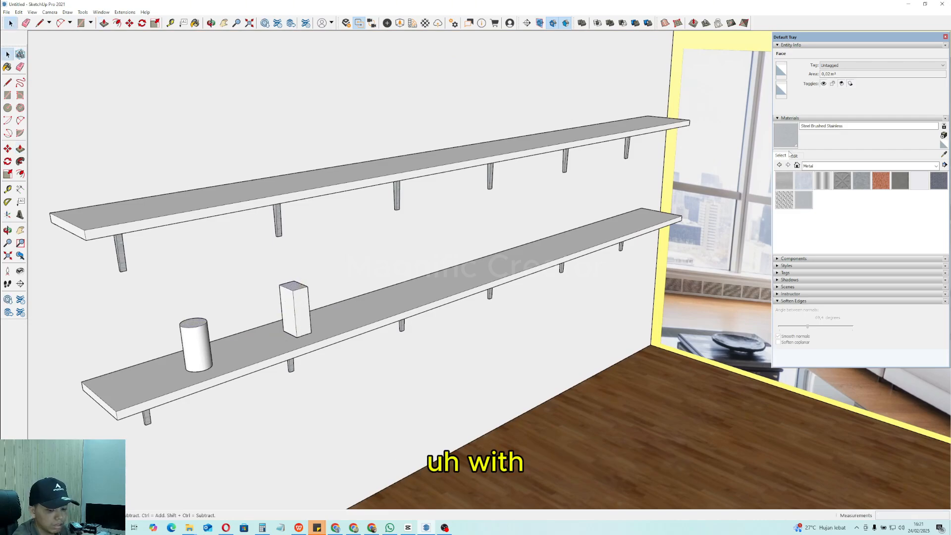
Paint one side face of the box with dark grey Color M07 from the Colors materials.
{"action": "left_click", "coordinate": [936, 167]}
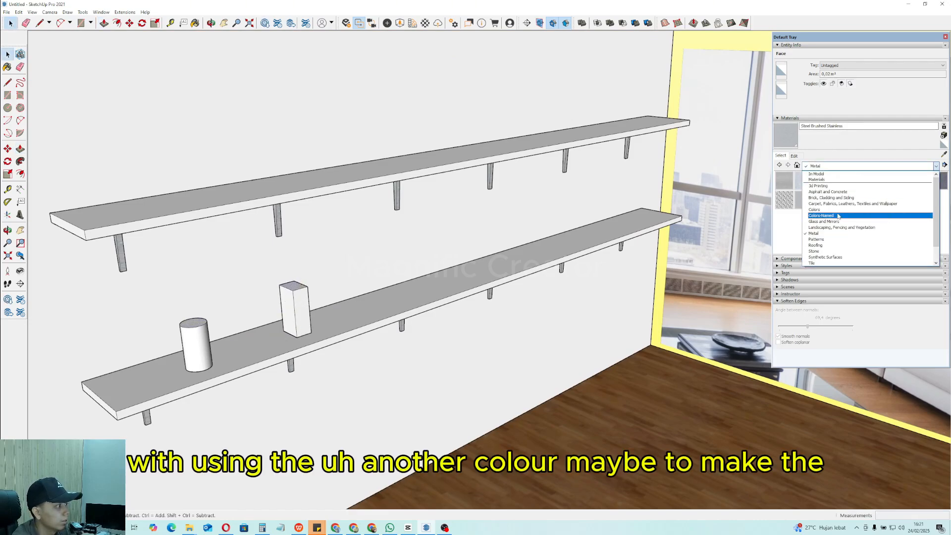
{"action": "left_click", "coordinate": [813, 210]}
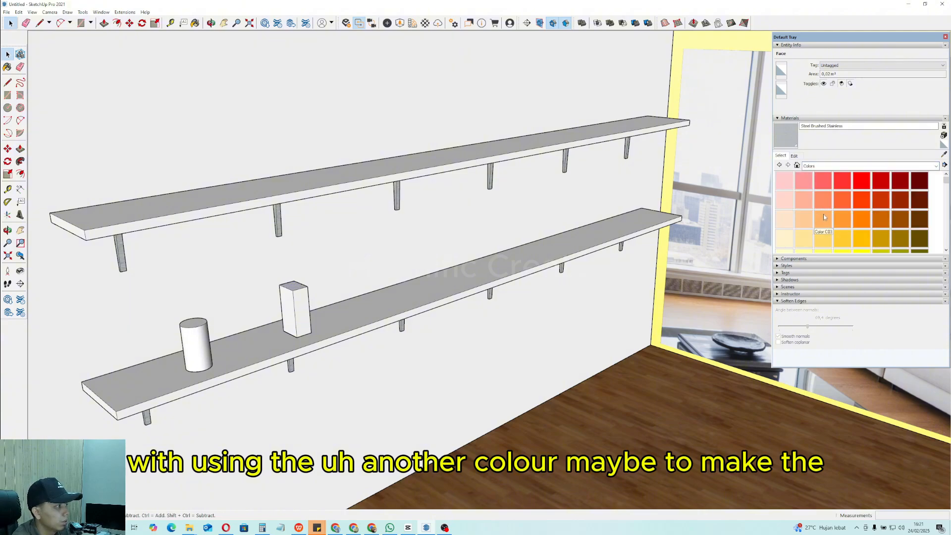
{"action": "scroll", "coordinate": [871, 232], "scroll_direction": "down", "scroll_amount": 2}
{"action": "left_click", "coordinate": [919, 190]}
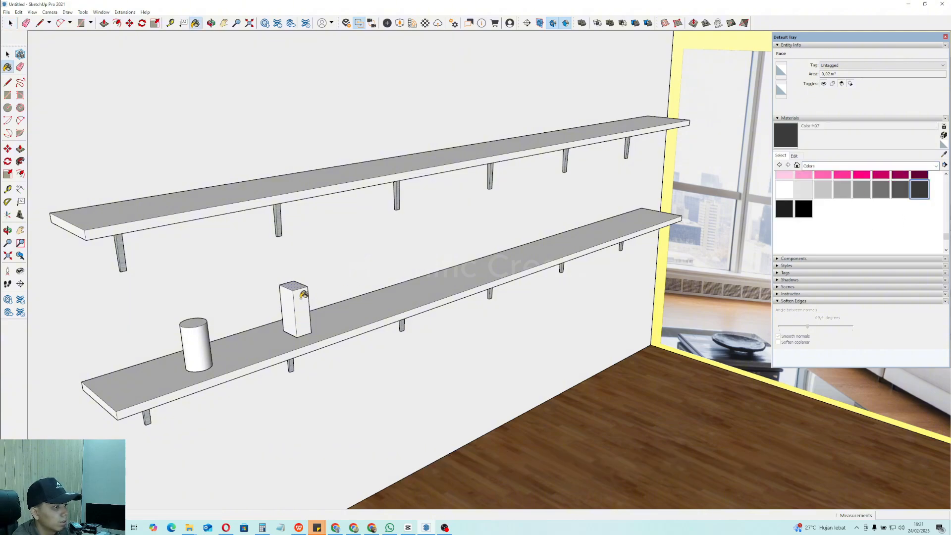
{"action": "left_click", "coordinate": [302, 311]}
{"action": "scroll", "coordinate": [914, 237], "scroll_direction": "up", "scroll_amount": 6}
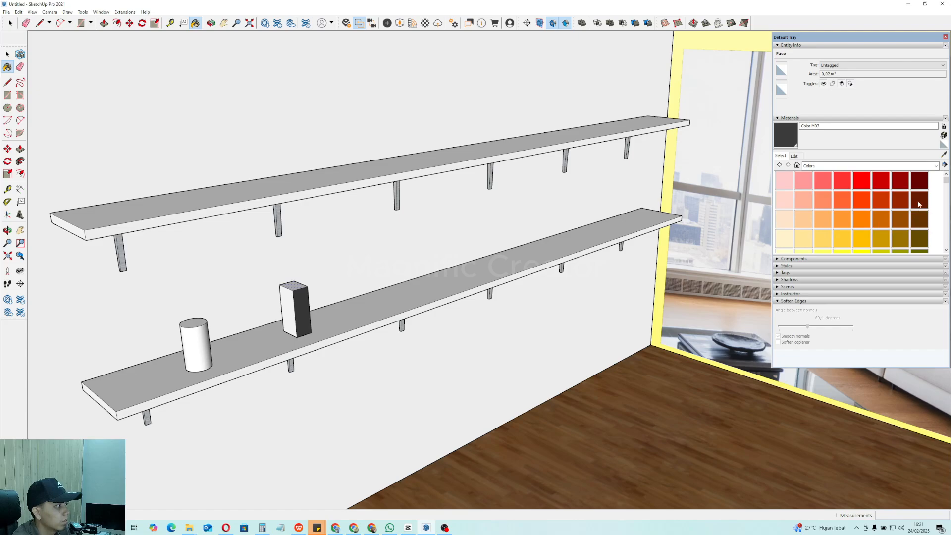
Paint the cylinder's side and the whole box with dark reddish-brown Color B08.
{"action": "left_click", "coordinate": [202, 331]}
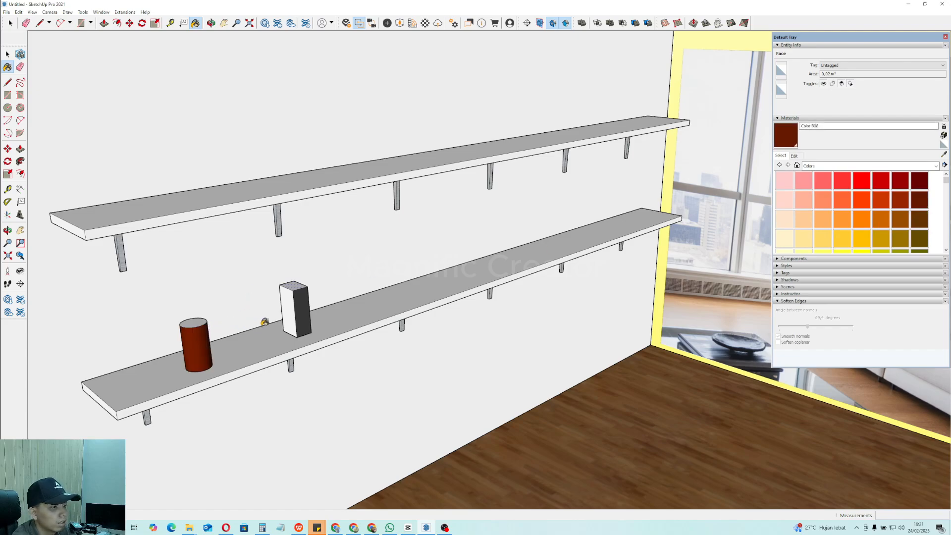
{"action": "left_click", "coordinate": [297, 287]}
{"action": "key", "text": "space"}
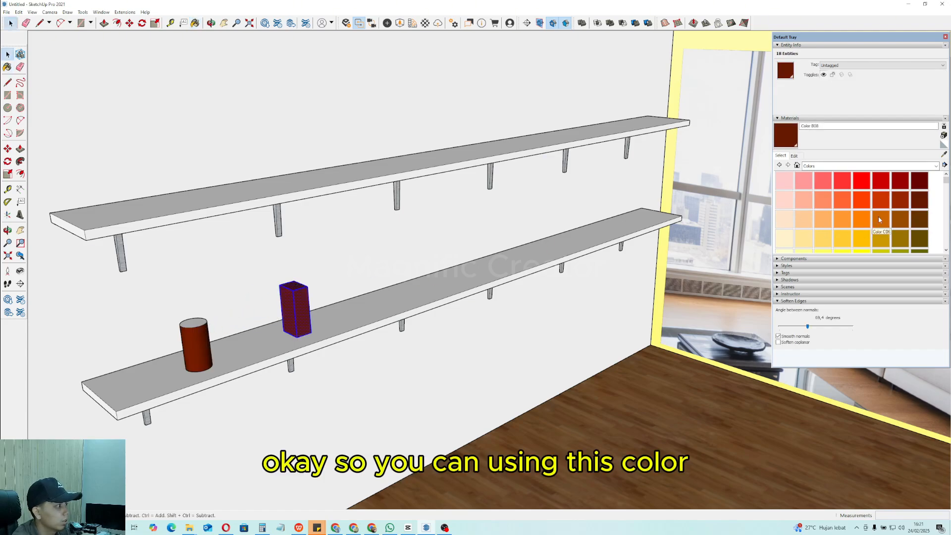
Paint the whole cylinder, including its top, with dark grey Color M07.
{"action": "scroll", "coordinate": [875, 218], "scroll_direction": "down", "scroll_amount": 6}
{"action": "left_click", "coordinate": [919, 189]}
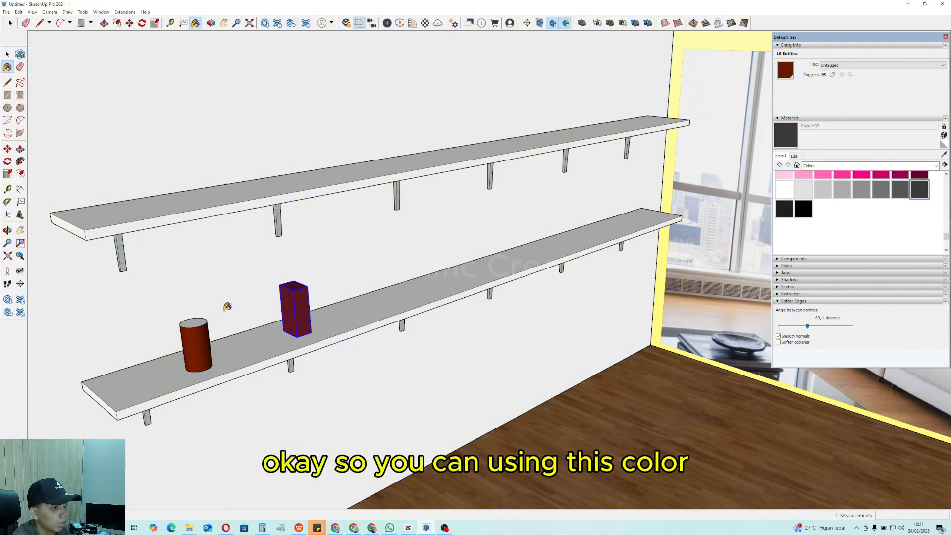
{"action": "triple_click", "coordinate": [199, 331]}
{"action": "key", "text": "b"}
{"action": "left_click", "coordinate": [199, 332]}
{"action": "key", "text": "space"}
Make the cylinder a group and the box a separate group.
{"action": "right_click", "coordinate": [197, 332]}
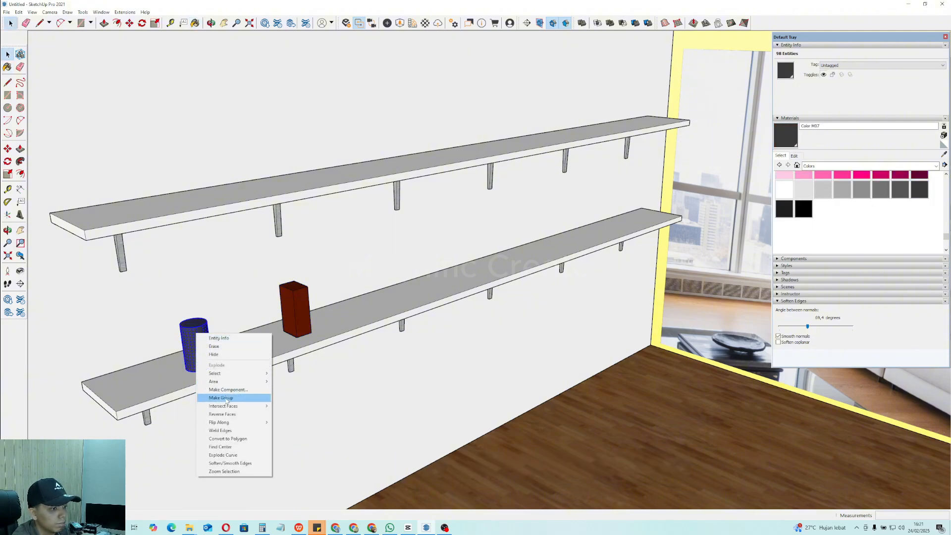
{"action": "left_click", "coordinate": [218, 398]}
{"action": "right_click", "coordinate": [296, 305]}
{"action": "left_click", "coordinate": [322, 369]}
Select the cylinder and box groups together and copy them about 2437 mm away onto the far half of the upper shelf.
{"action": "middle_click_drag", "start_coordinate": [322, 369], "coordinate": [304, 318]}
{"action": "left_click", "coordinate": [238, 337], "text": "shift"}
{"action": "middle_click_drag", "start_coordinate": [237, 337], "coordinate": [280, 338]}
{"action": "key", "text": "m"}
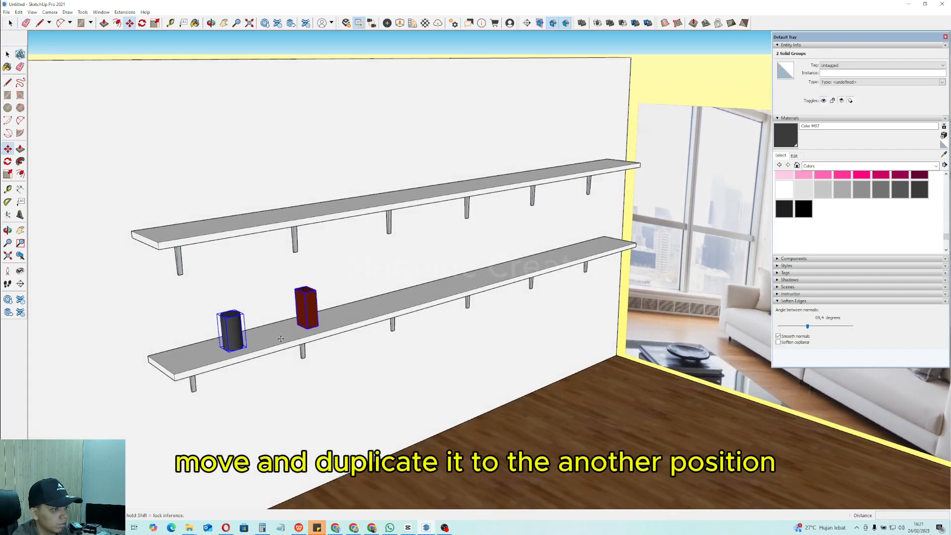
{"action": "scroll", "coordinate": [454, 171], "scroll_direction": "up", "scroll_amount": 2}
{"action": "left_click", "coordinate": [475, 190]}
{"action": "left_click", "coordinate": [476, 190]}
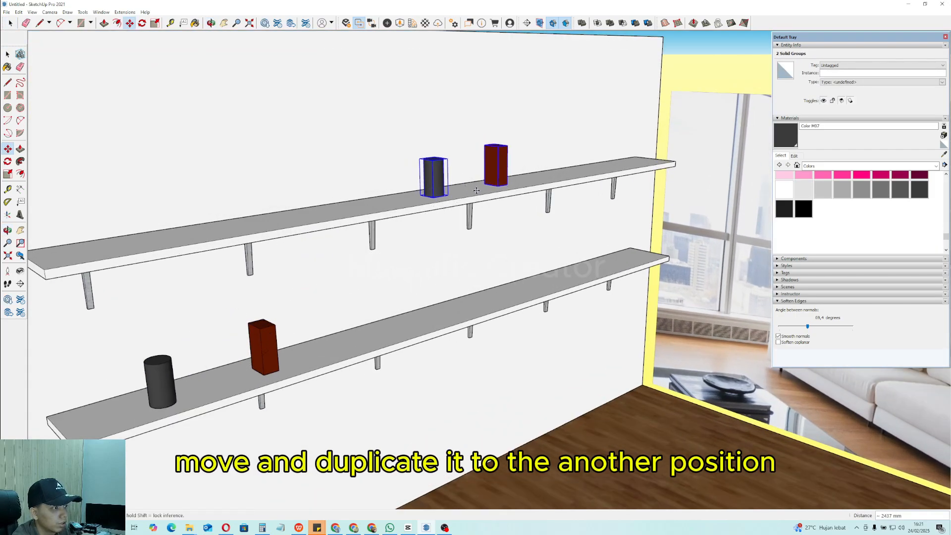
Copy the cylinder-and-box pair to the lower shelf's far end, the lower shelf's middle and the upper shelf's near end.
{"action": "key", "text": "ctrl"}
{"action": "left_click", "coordinate": [567, 281]}
{"action": "left_click", "coordinate": [566, 281]}
{"action": "key", "text": "ctrl"}
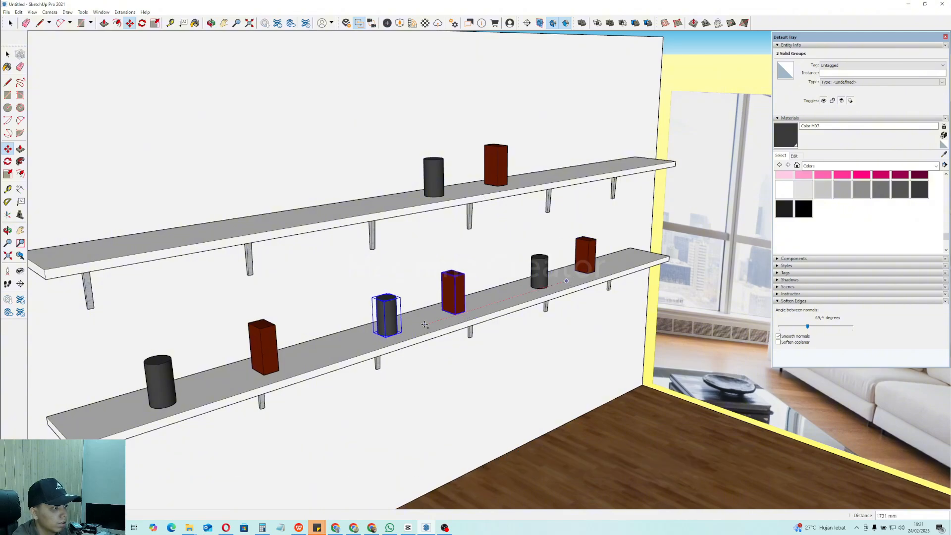
{"action": "left_click", "coordinate": [171, 246]}
{"action": "scroll", "coordinate": [171, 246], "scroll_direction": "down", "scroll_amount": 2}
{"action": "key", "text": "space"}
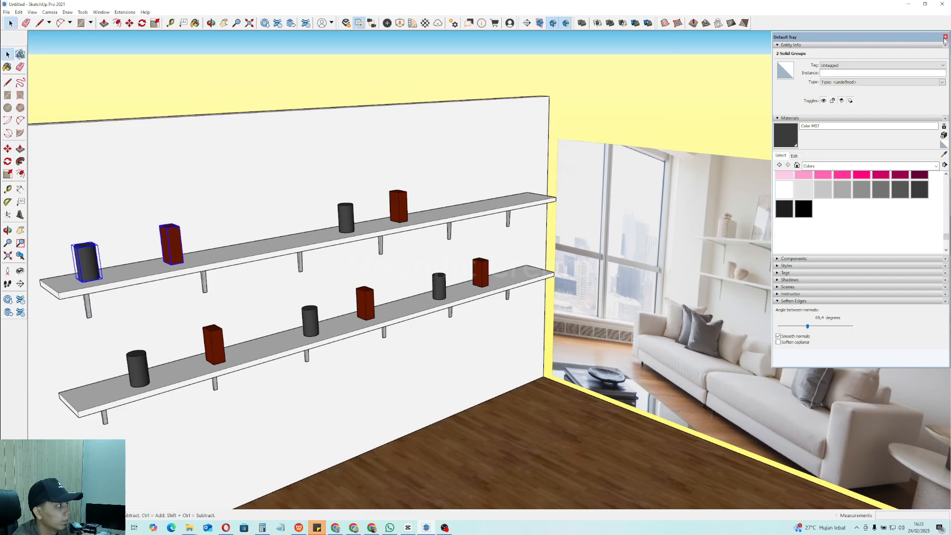
Close the Default Tray to clear the view of the decorated shelves and the reference photo.
{"action": "left_click", "coordinate": [945, 37]}
{"action": "scroll", "coordinate": [630, 288], "scroll_direction": "down", "scroll_amount": 2}
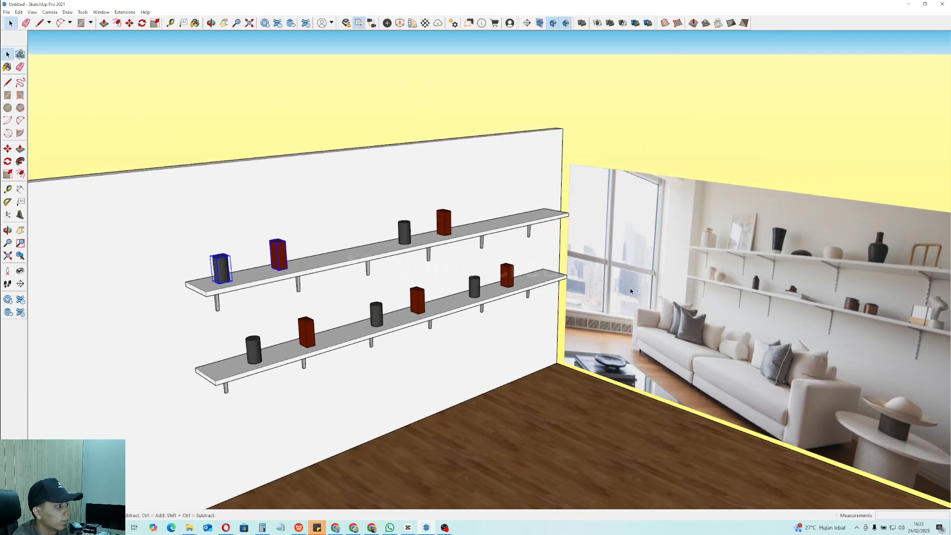
{"action": "scroll", "coordinate": [484, 263], "scroll_direction": "down", "scroll_amount": 1}
{"action": "scroll", "coordinate": [355, 271], "scroll_direction": "up", "scroll_amount": 1}
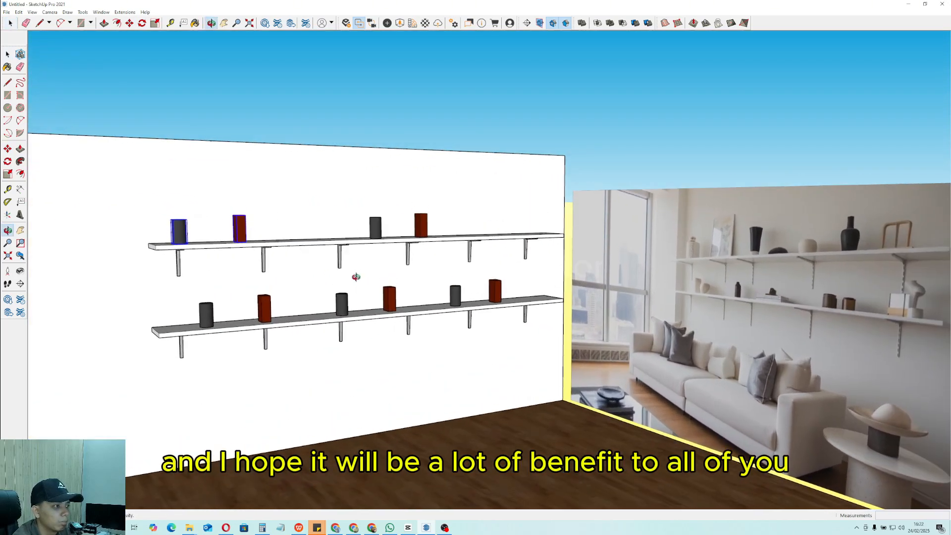